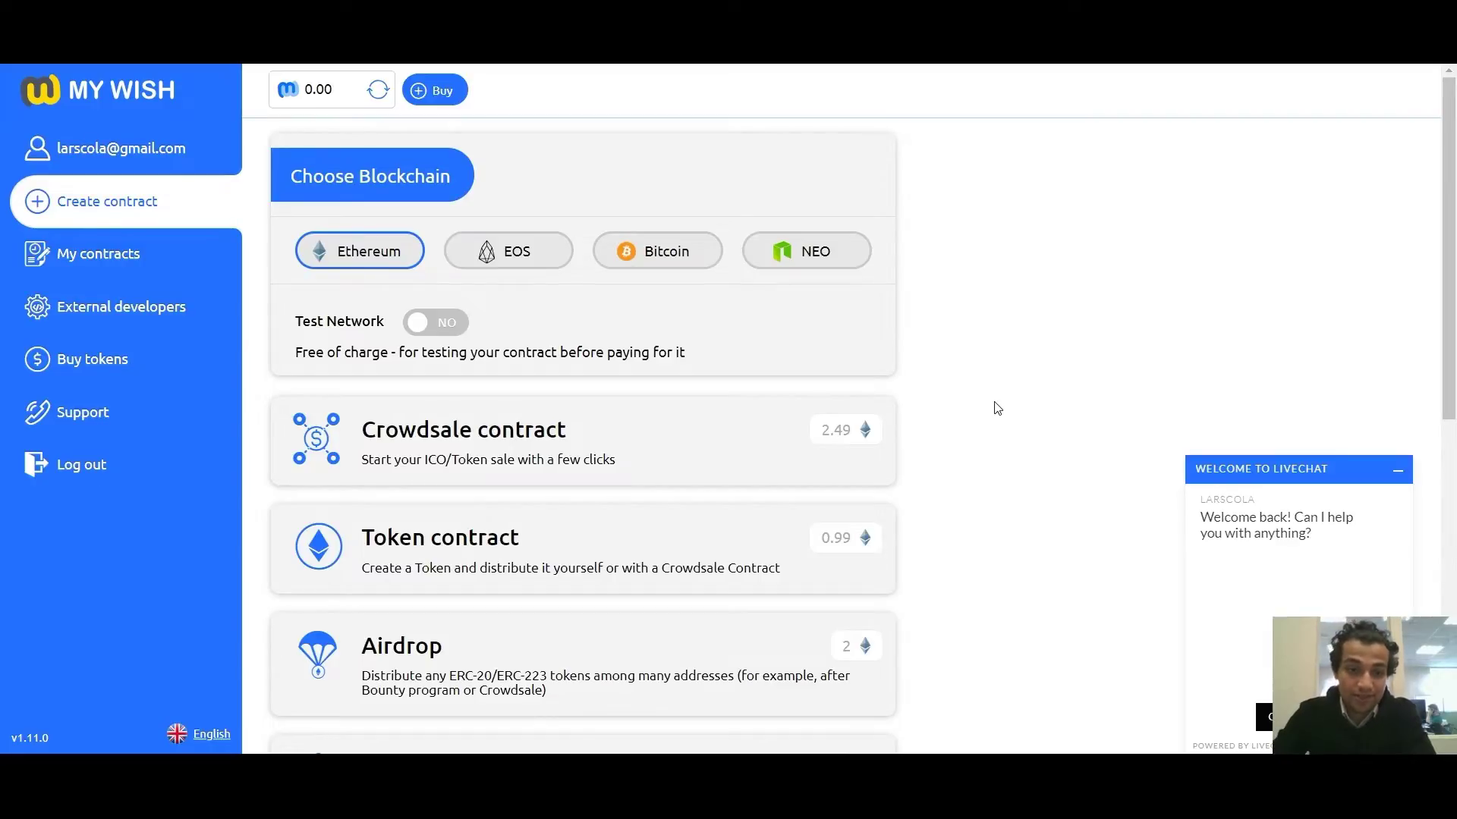
Switch Test Network mode on, dismiss the disclaimer, and scroll down to the Ethereum contract cards.
{"action": "left_click", "coordinate": [443, 327]}
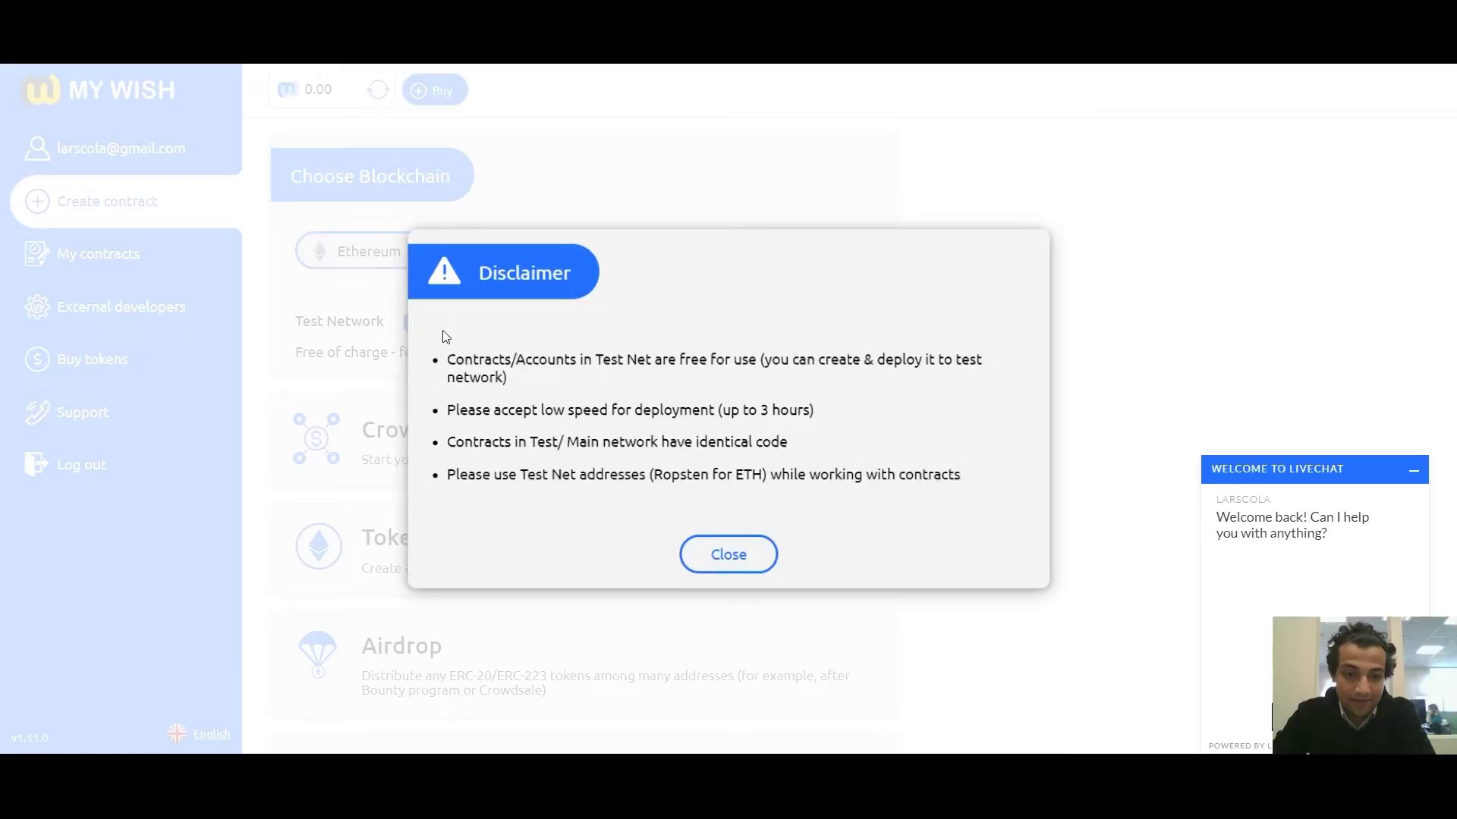
{"action": "left_click", "coordinate": [749, 549]}
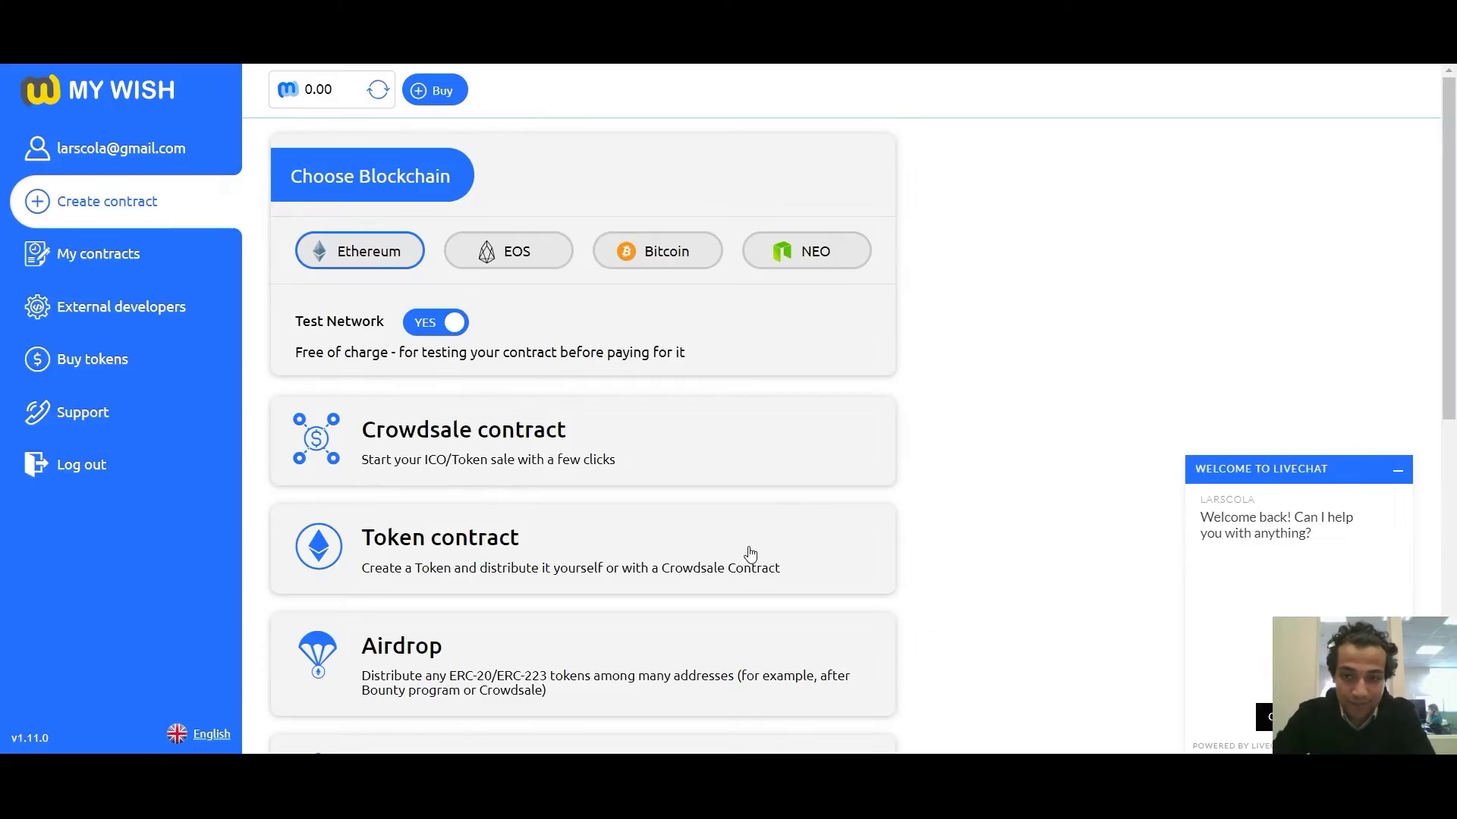
{"action": "scroll", "coordinate": [591, 601], "scroll_direction": "down", "scroll_amount": 1}
Start a new Airdrop contract and rename it to 'MyAirdrop'.
{"action": "left_click", "coordinate": [592, 603]}
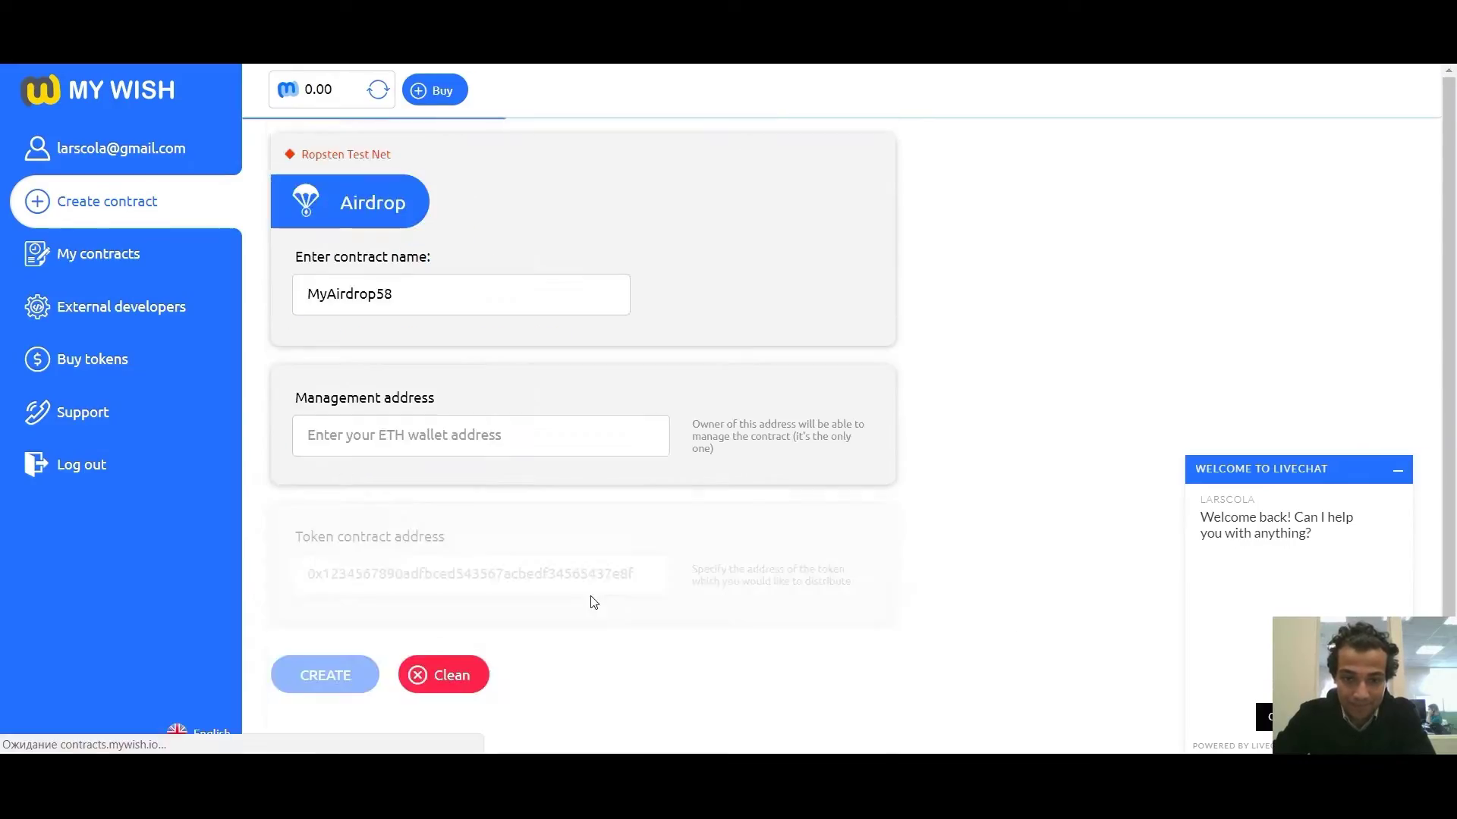
{"action": "double_click", "coordinate": [414, 281]}
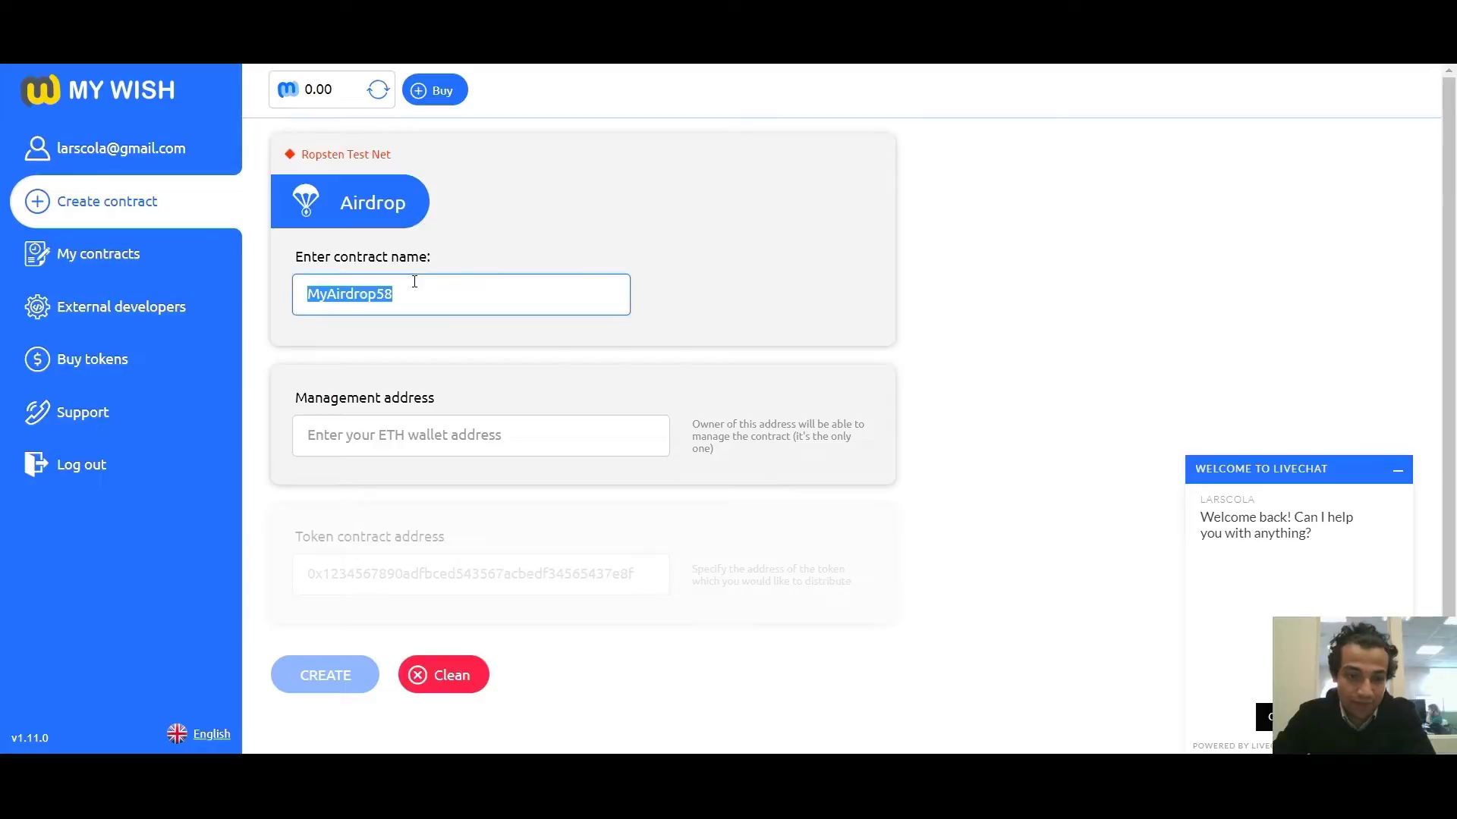
{"action": "type", "text": "M"}
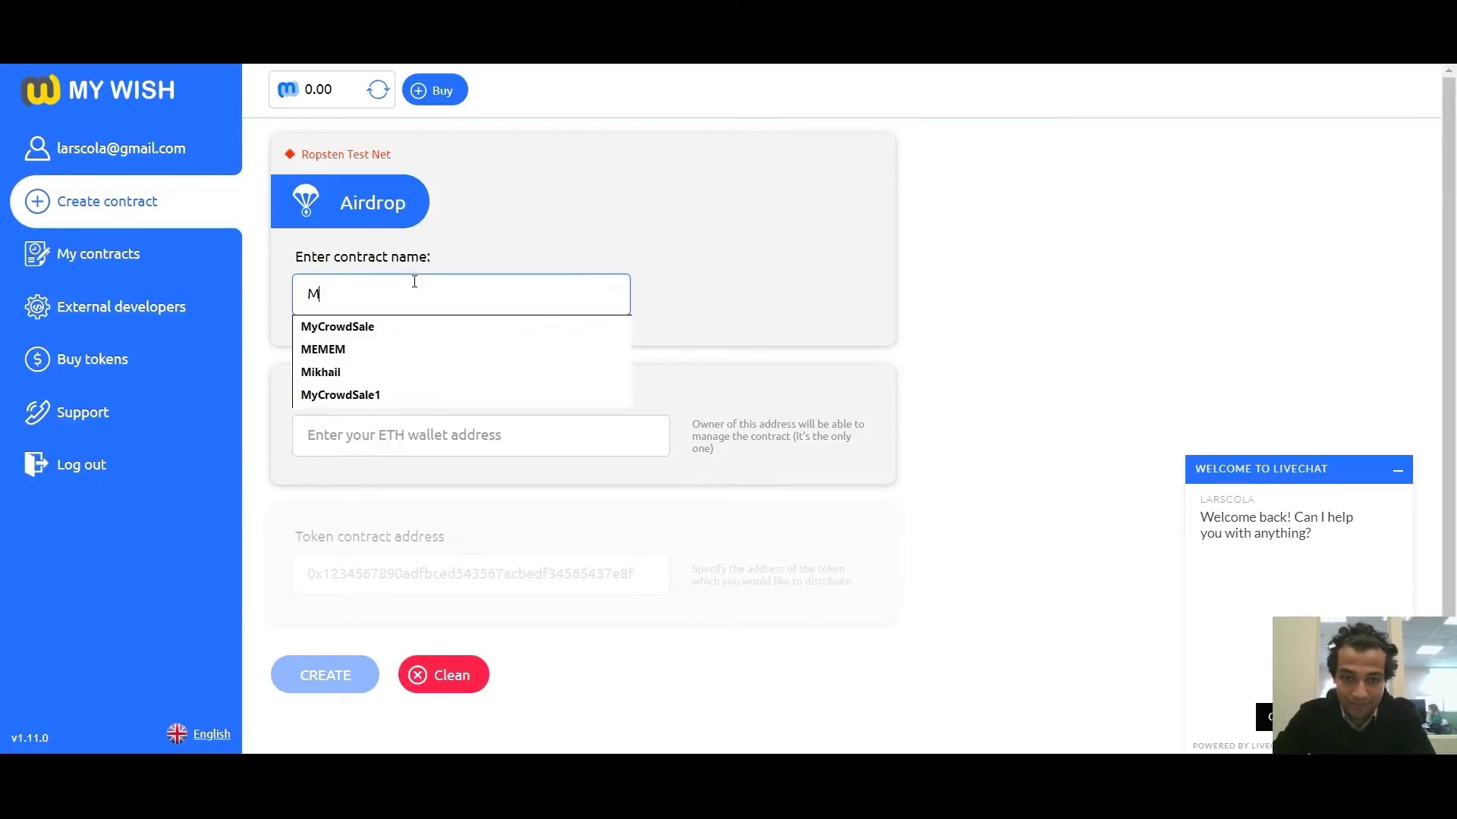
{"action": "type", "text": "yA"}
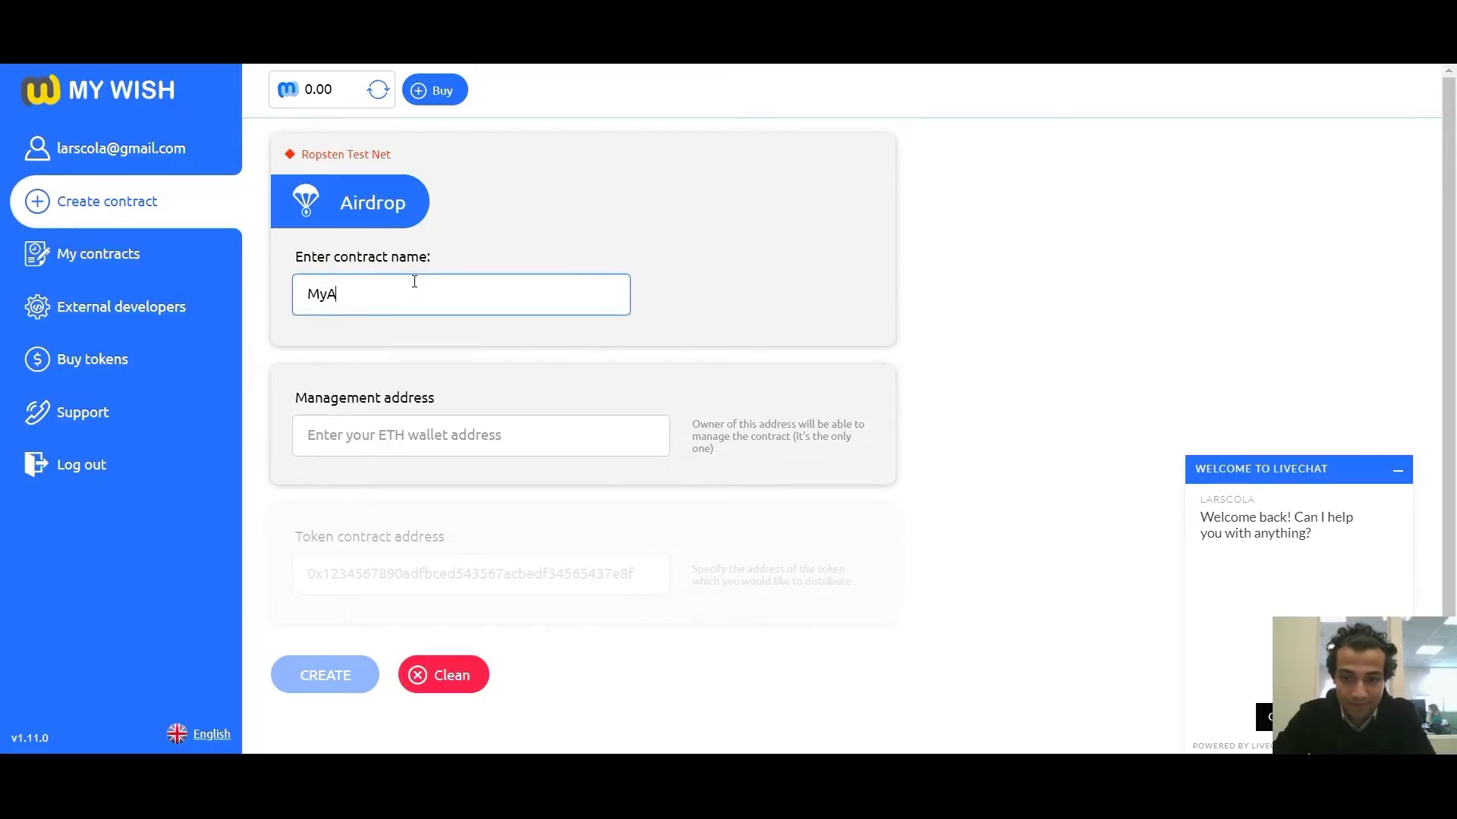
{"action": "type", "text": "irdrop"}
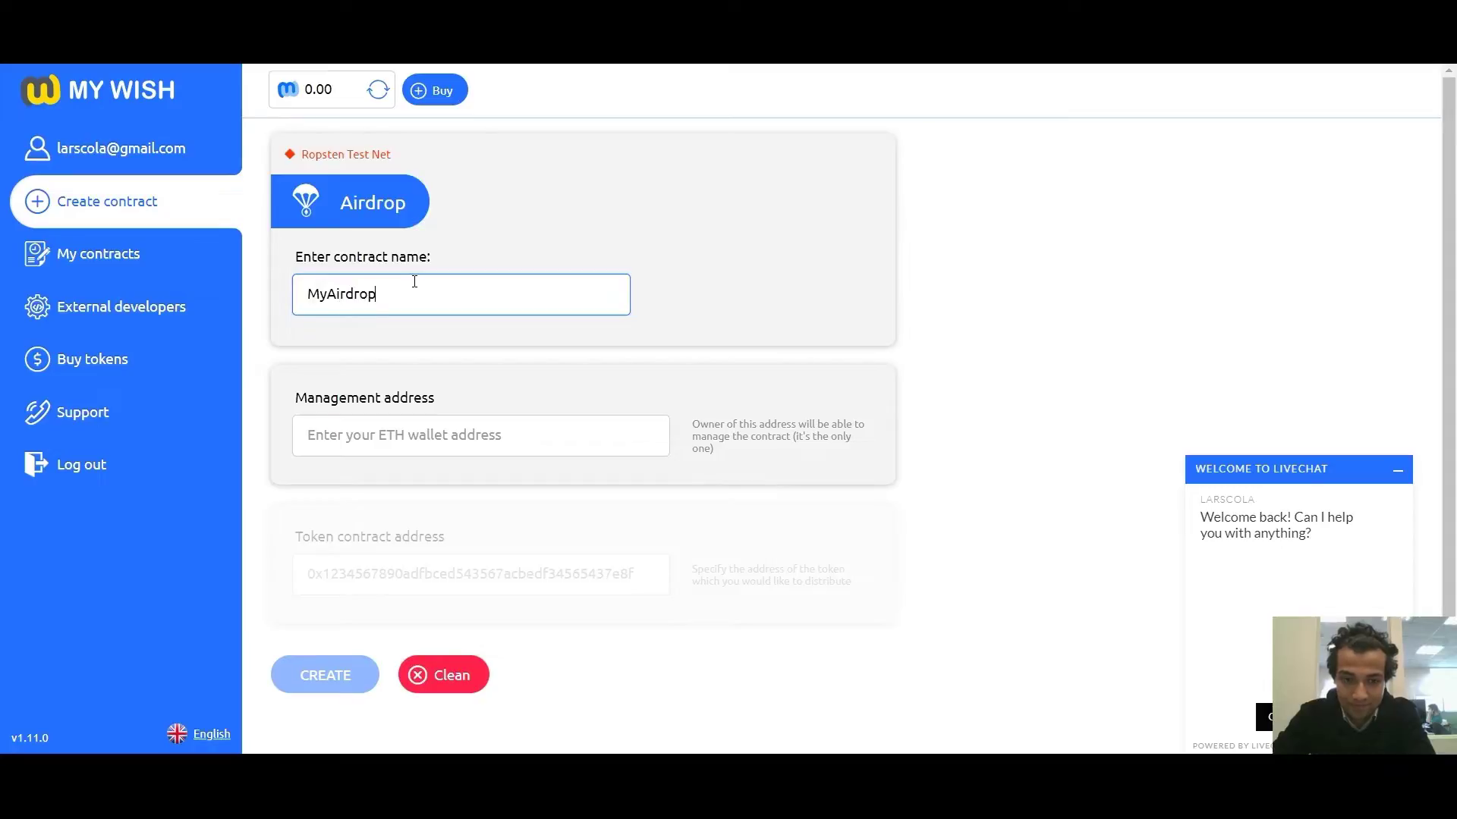
Fill in the saved management wallet address and the NEW token contract address (18 decimals).
{"action": "left_click", "coordinate": [457, 441]}
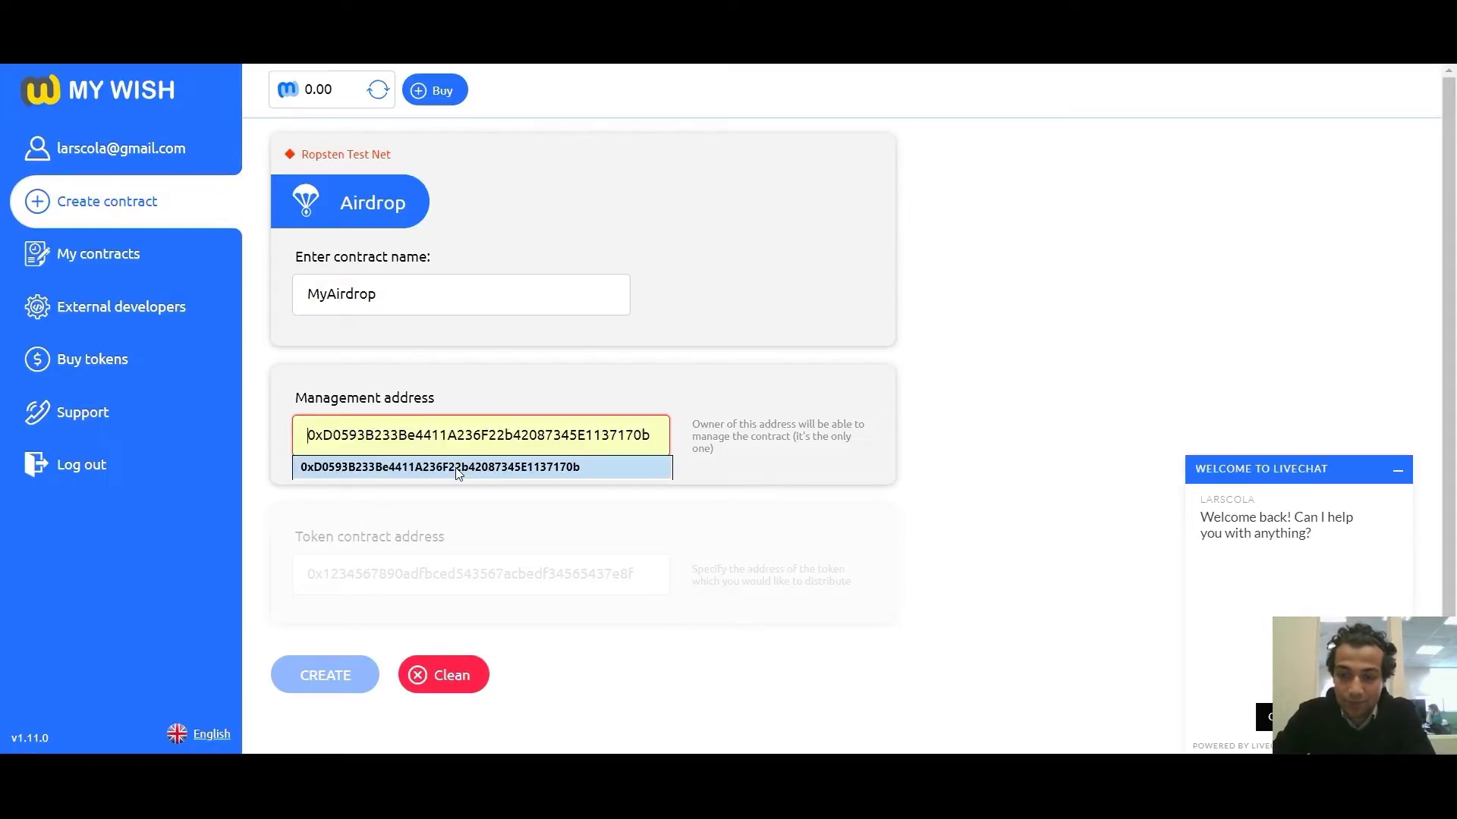
{"action": "left_click", "coordinate": [458, 469]}
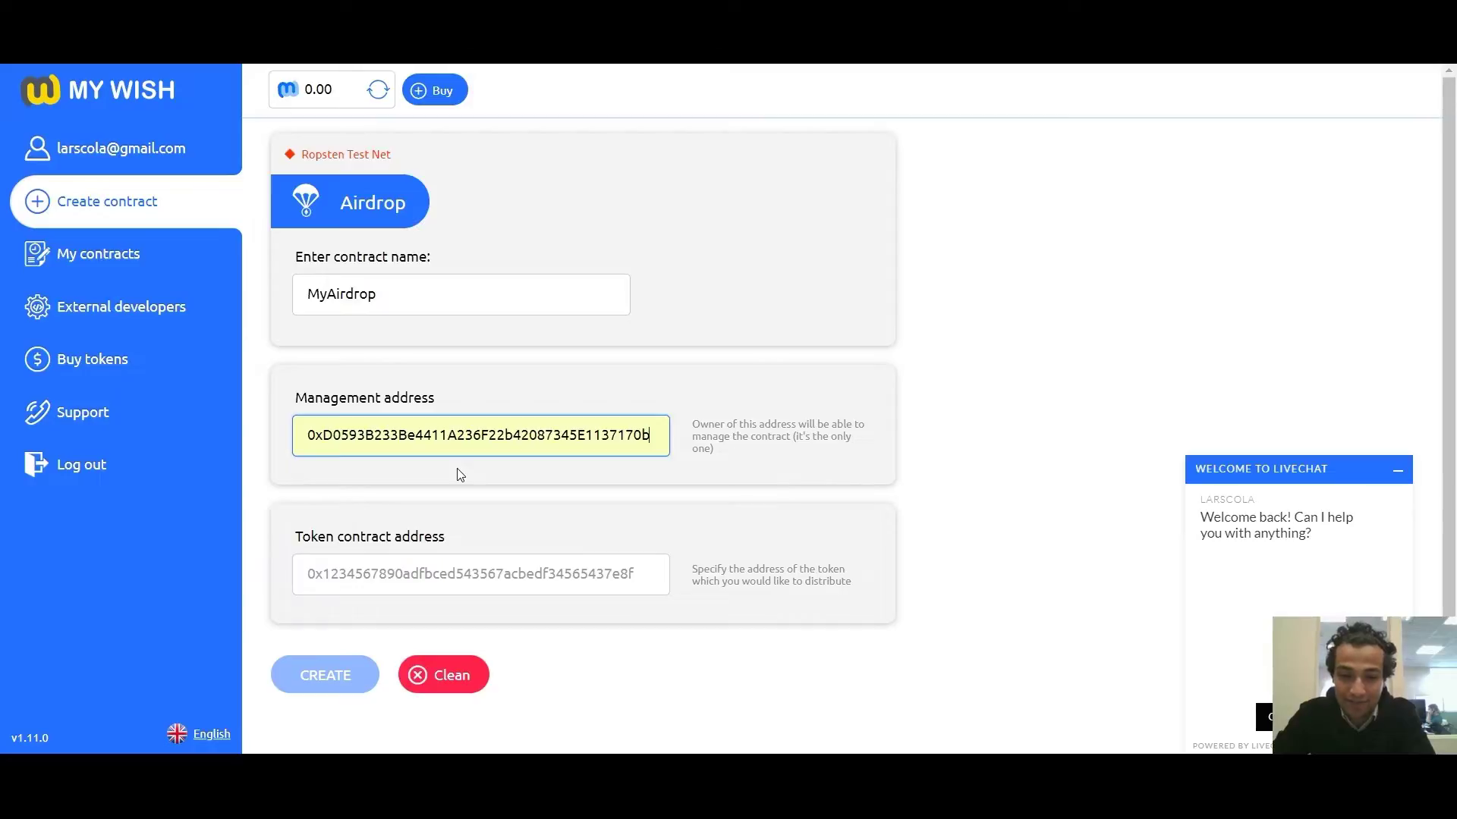
{"action": "left_click", "coordinate": [659, 613]}
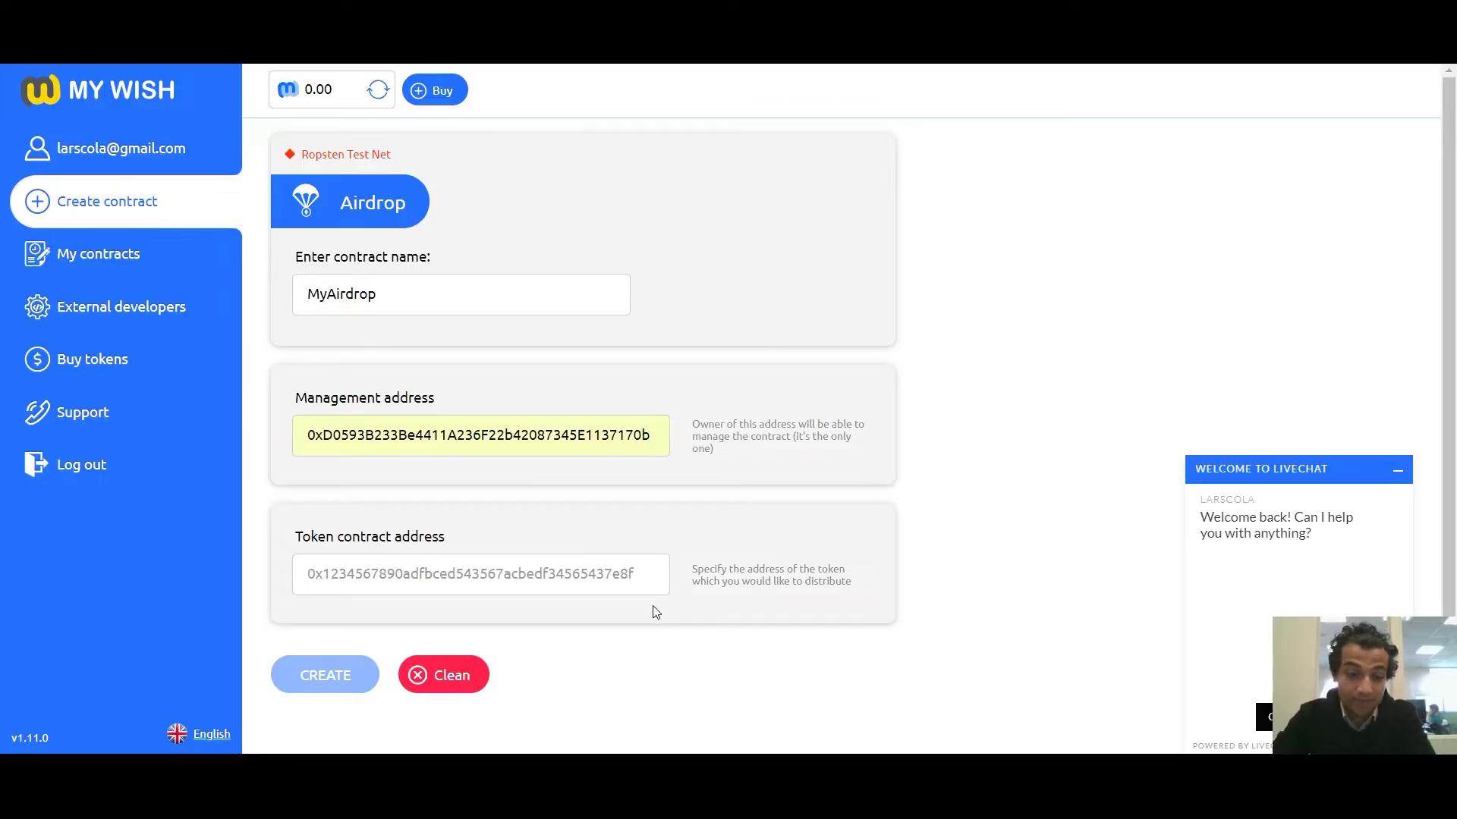
{"action": "left_click", "coordinate": [645, 574]}
{"action": "left_click", "coordinate": [644, 628]}
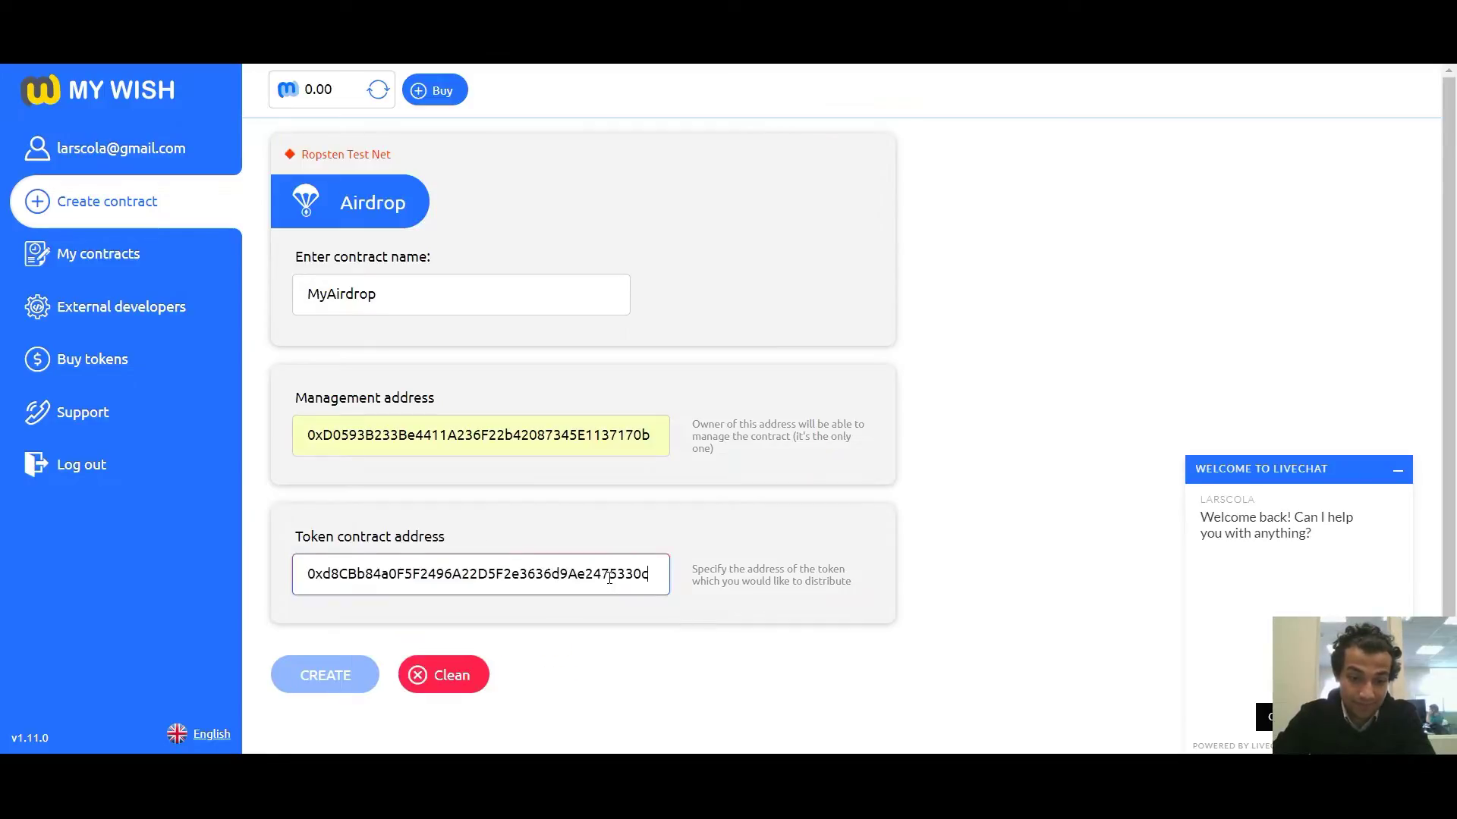
{"action": "left_click", "coordinate": [724, 635]}
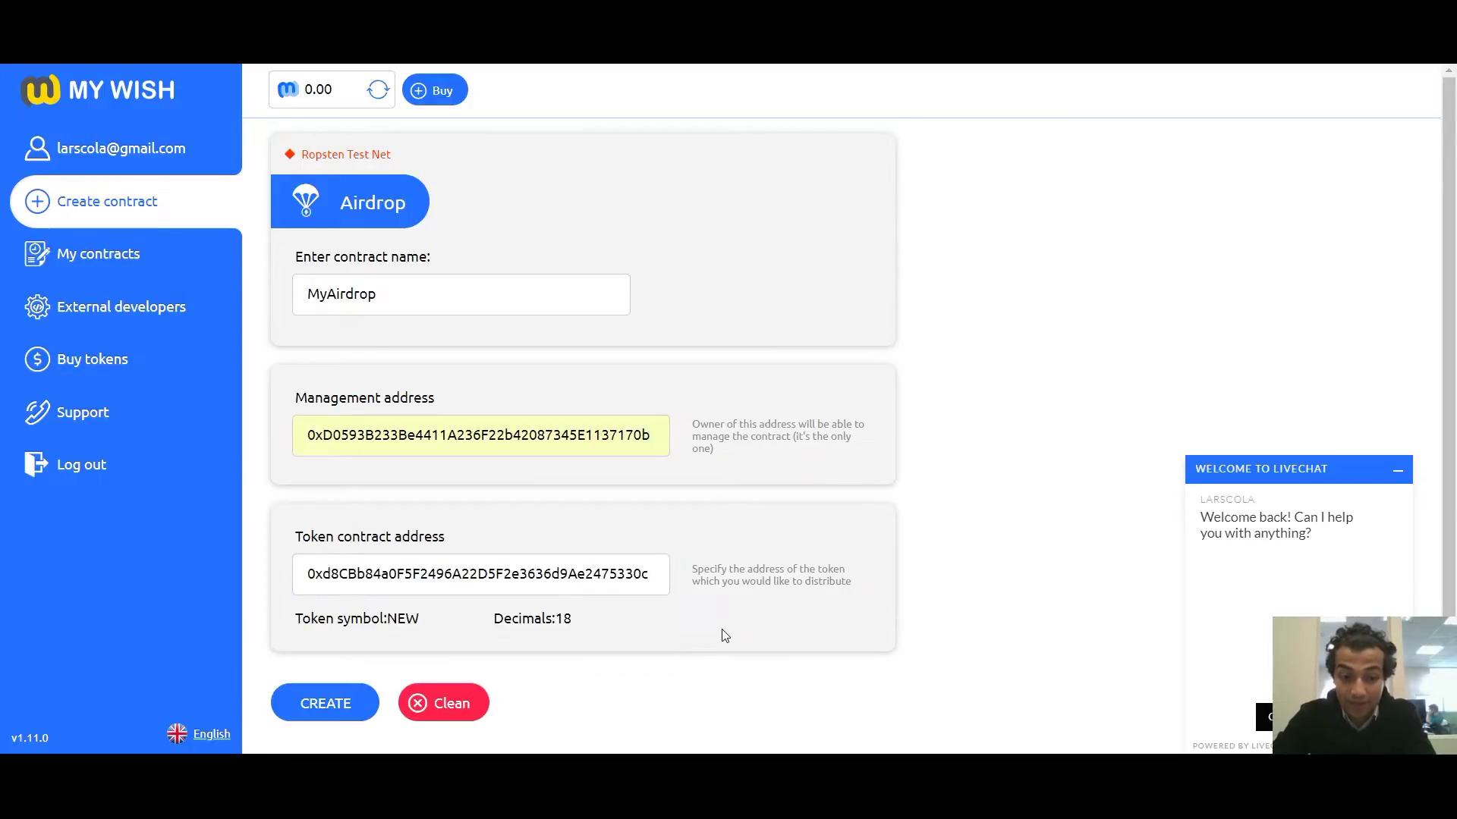
Create and launch MyAirdrop, accept the disclaimer, and refresh until its status reads Active.
{"action": "left_click", "coordinate": [346, 718]}
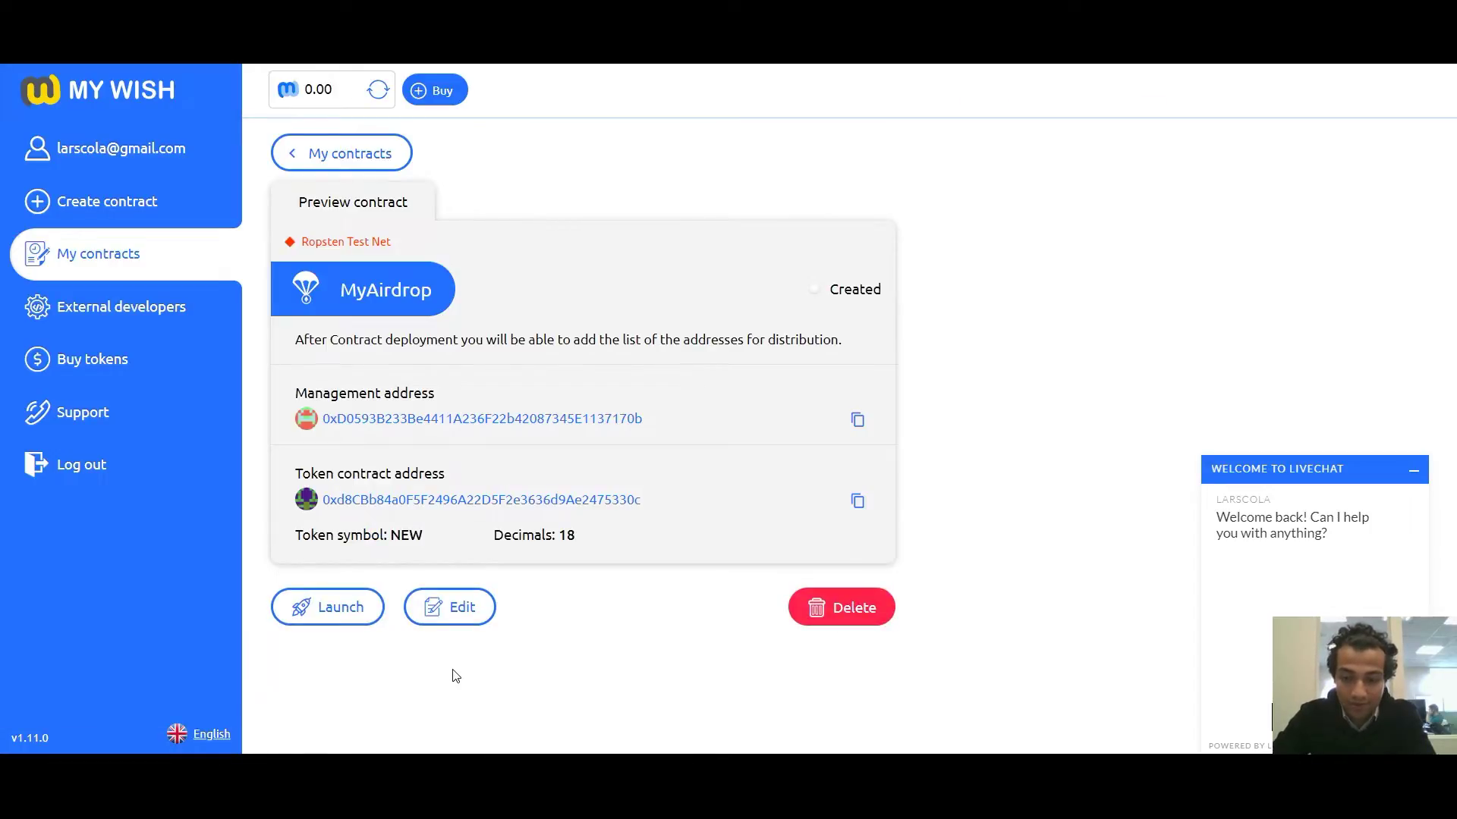
{"action": "left_click", "coordinate": [353, 620]}
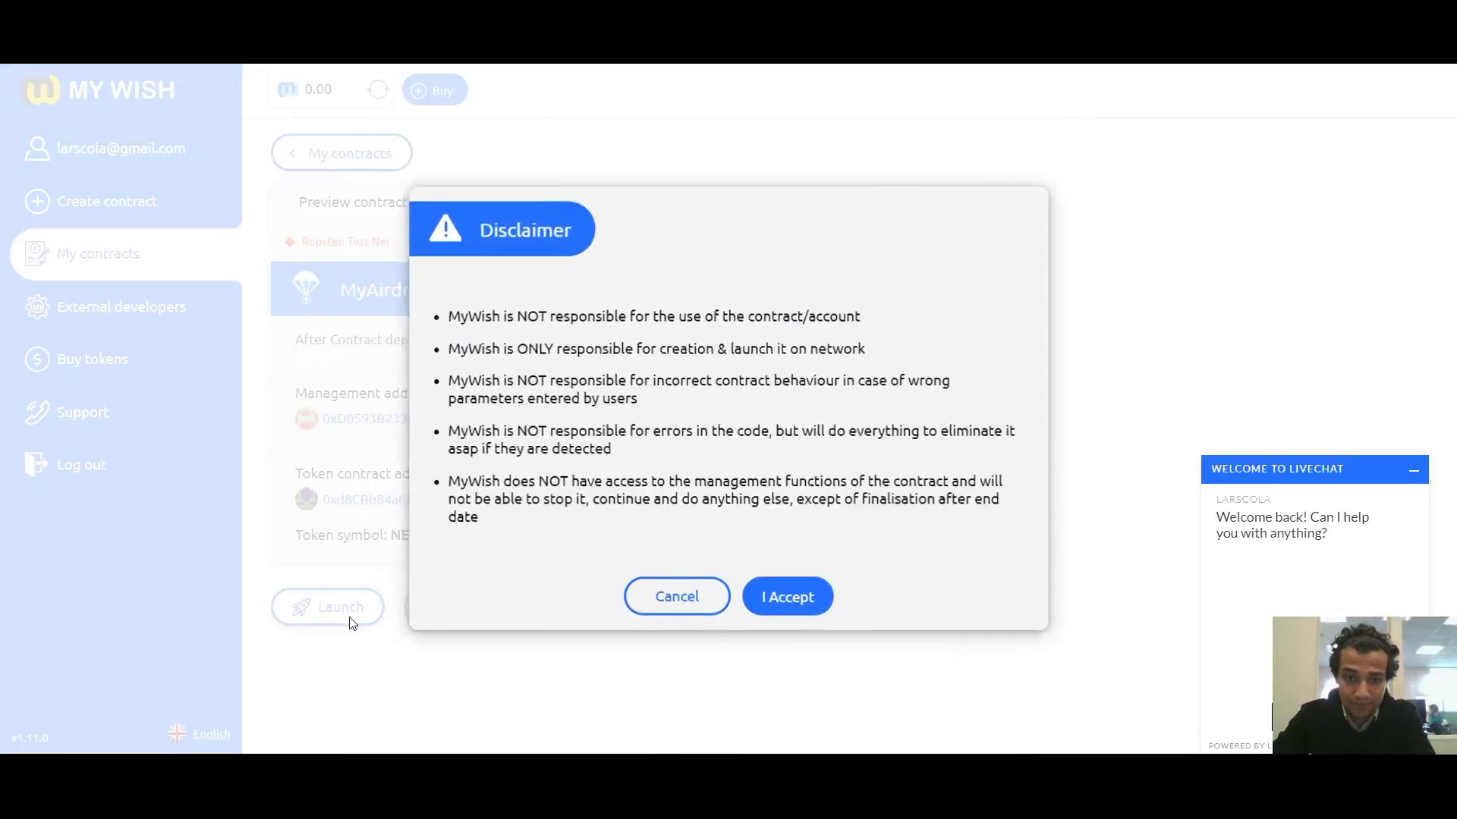
{"action": "left_click", "coordinate": [786, 594]}
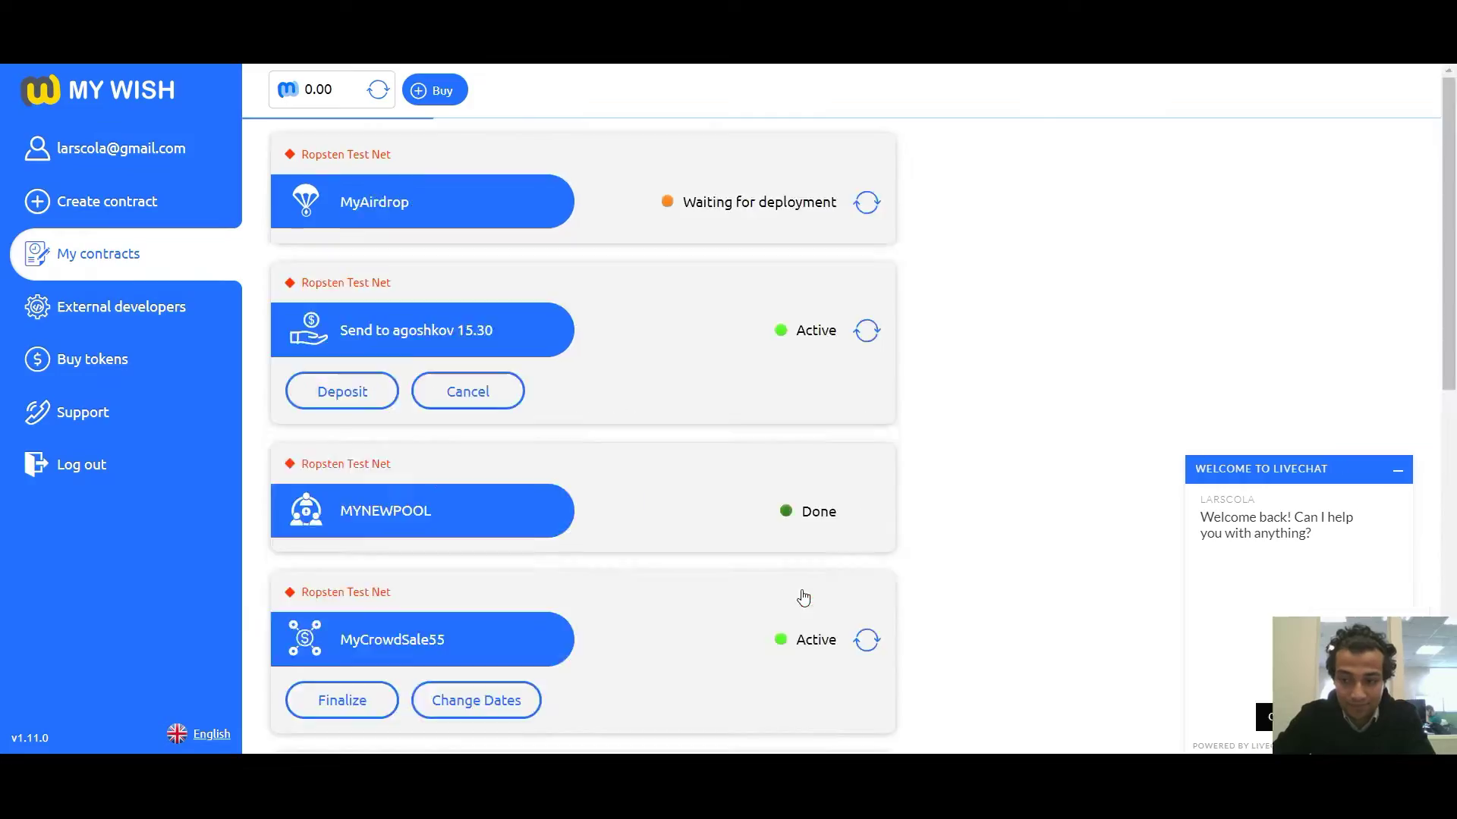
{"action": "left_click", "coordinate": [868, 204]}
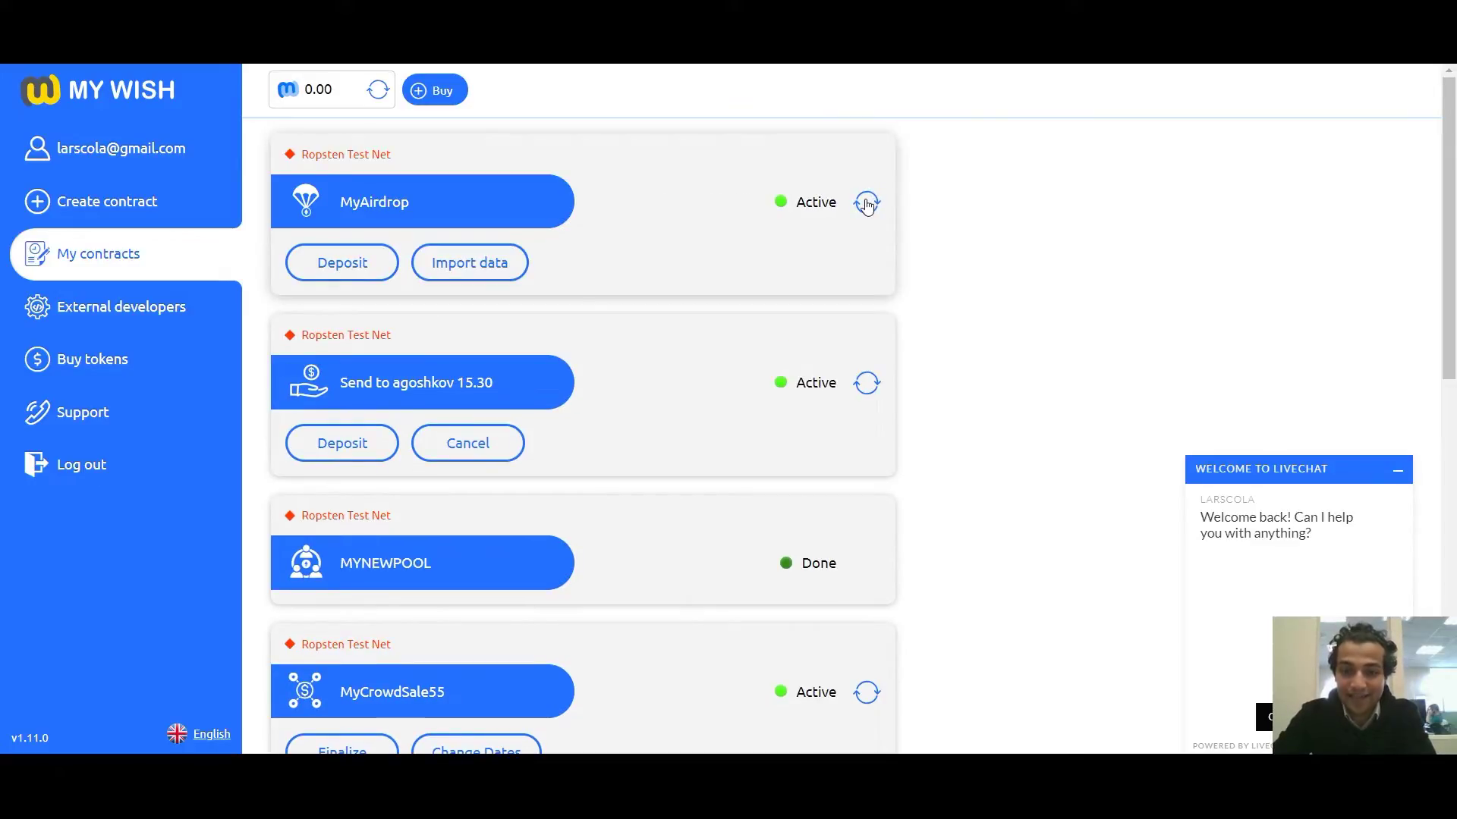
Open MyAirdrop's details and upload the CSV of recipient addresses.
{"action": "left_click", "coordinate": [637, 275]}
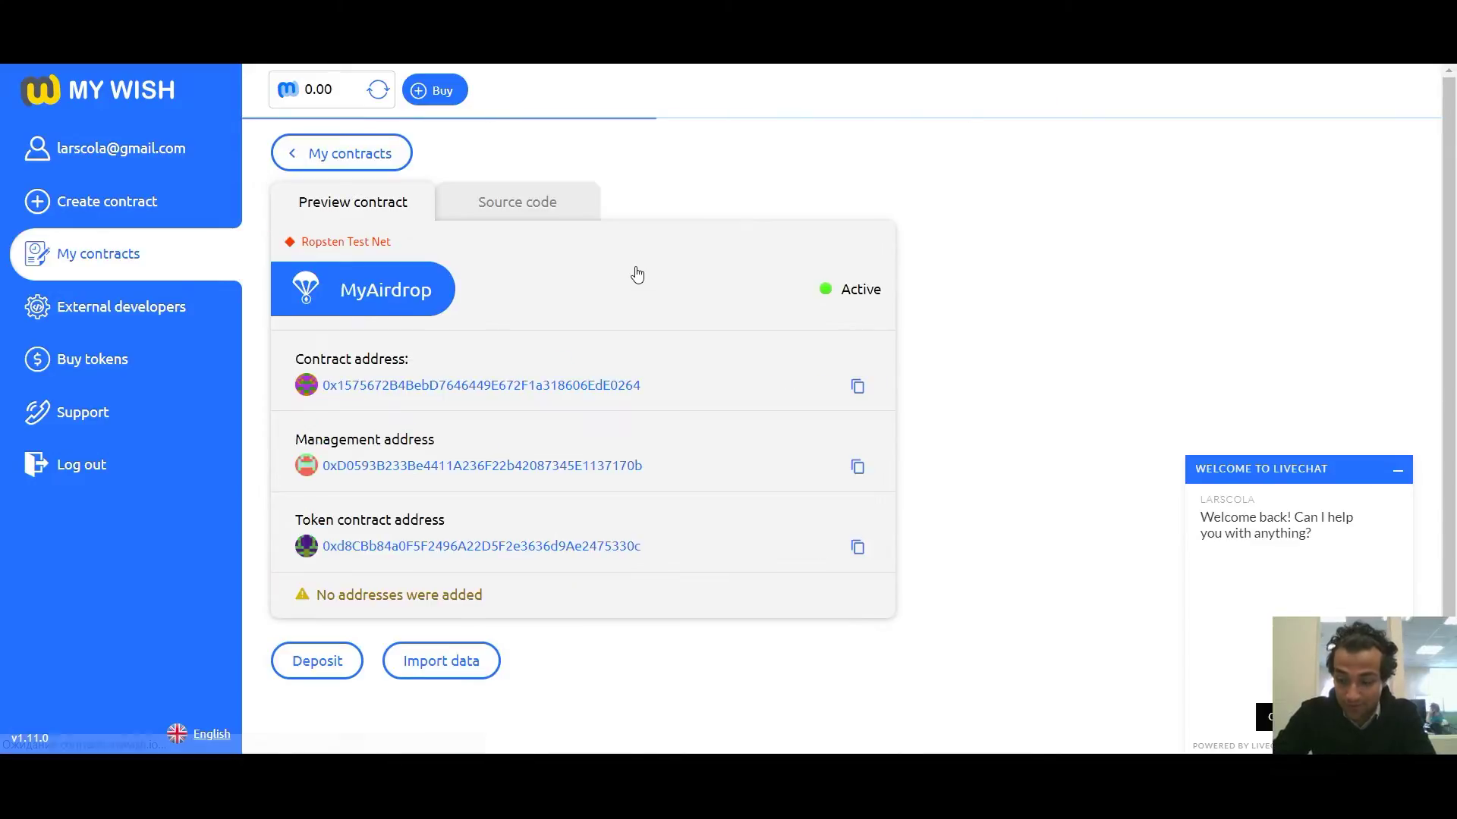
{"action": "scroll", "coordinate": [668, 304], "scroll_direction": "down", "scroll_amount": 2}
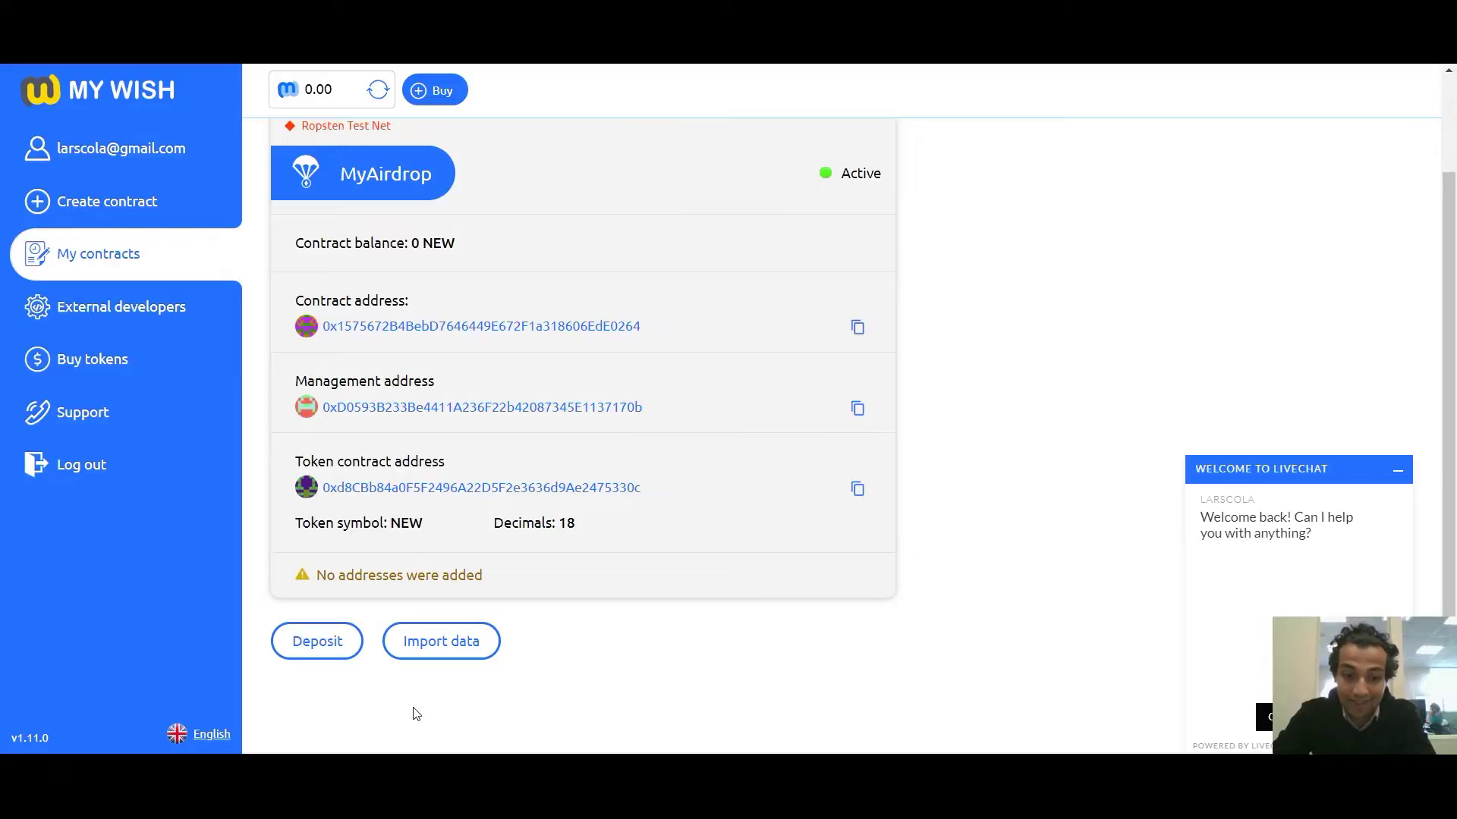
{"action": "left_click", "coordinate": [438, 645]}
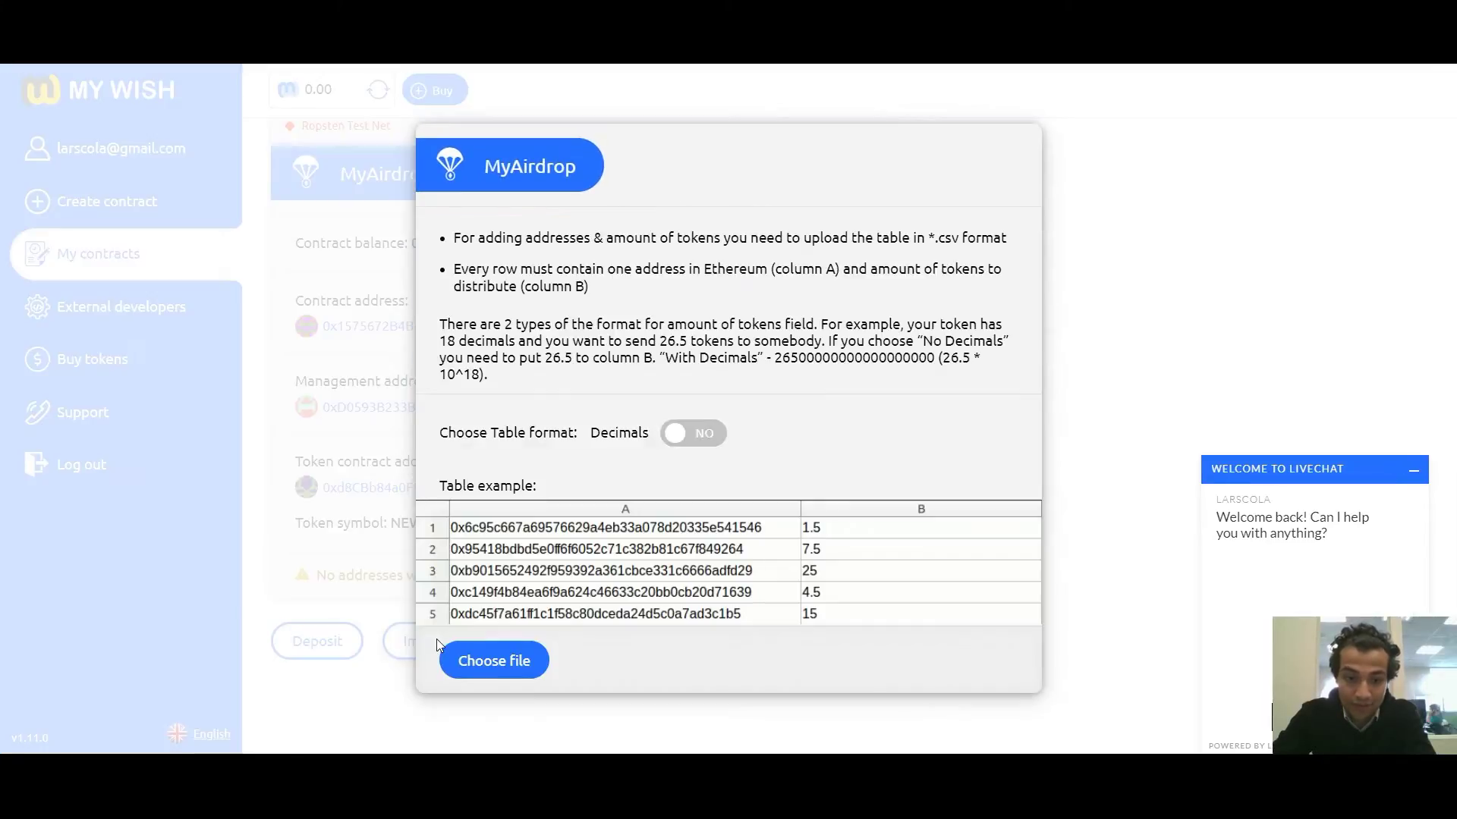
{"action": "left_click", "coordinate": [504, 657]}
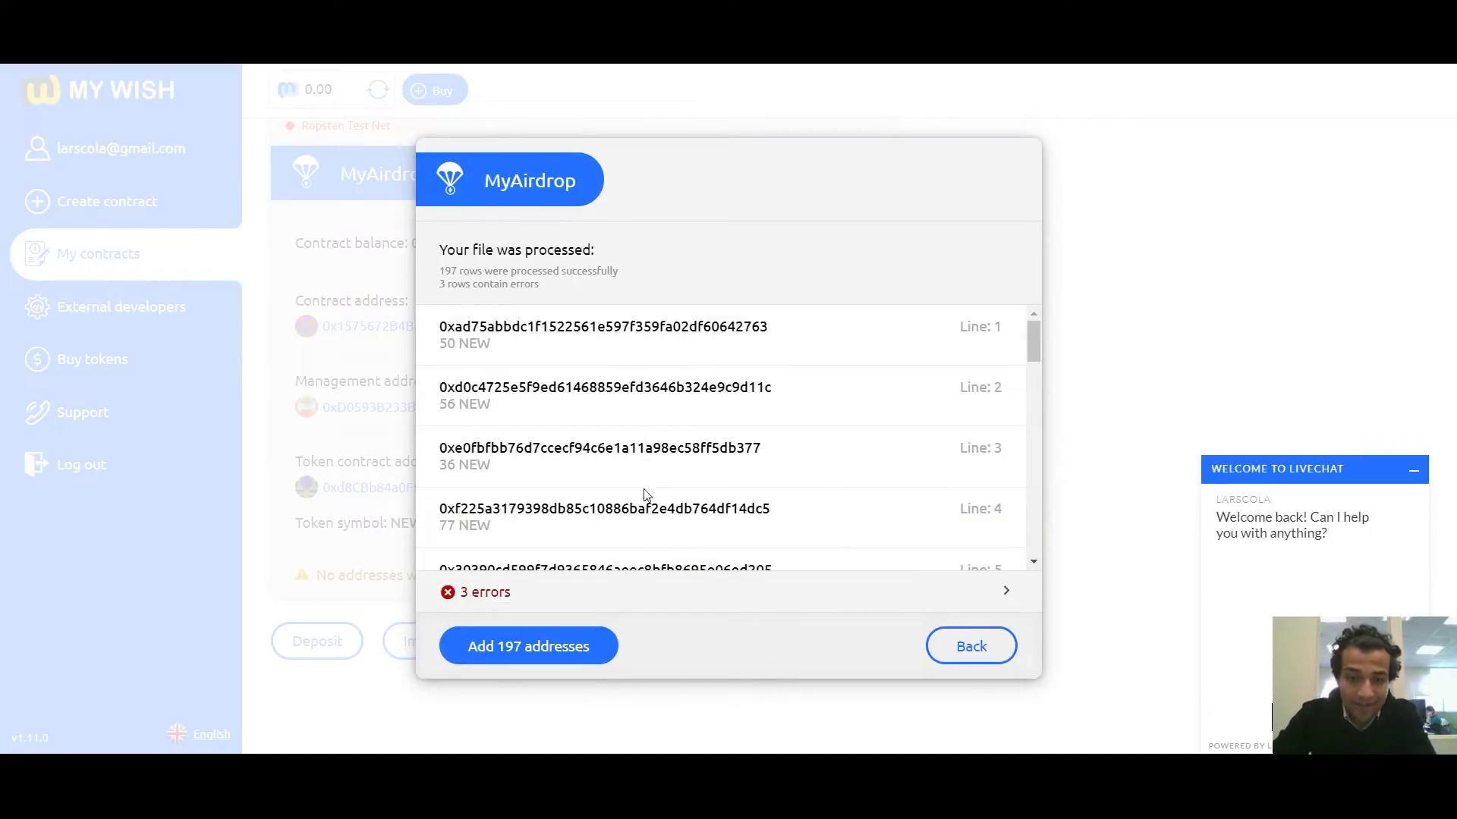
Add the 197 valid addresses, skipping three error rows, then show the NEW deposit instructions.
{"action": "left_click", "coordinate": [651, 590]}
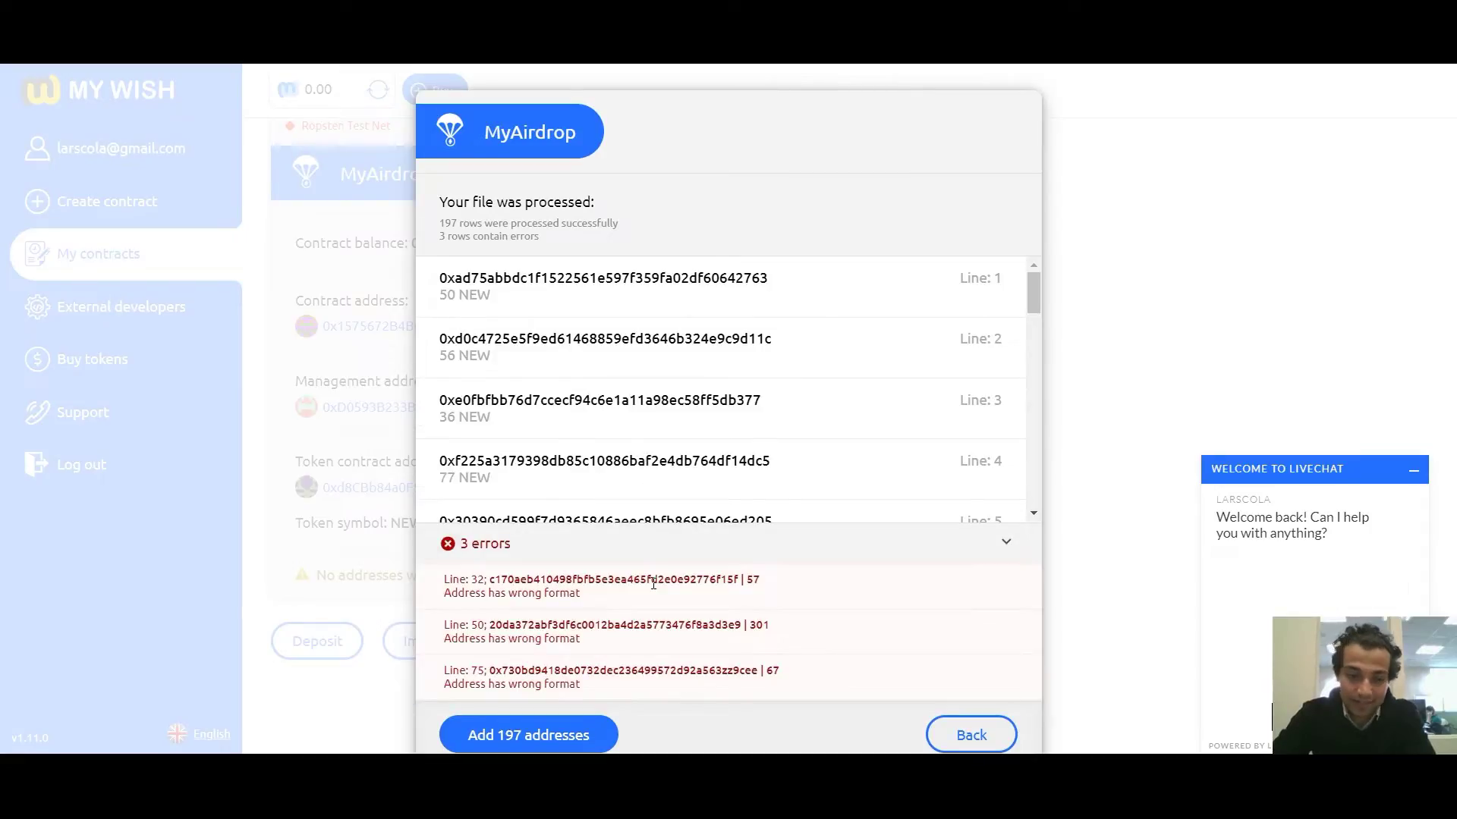
{"action": "scroll", "coordinate": [651, 434], "scroll_direction": "down", "scroll_amount": 6}
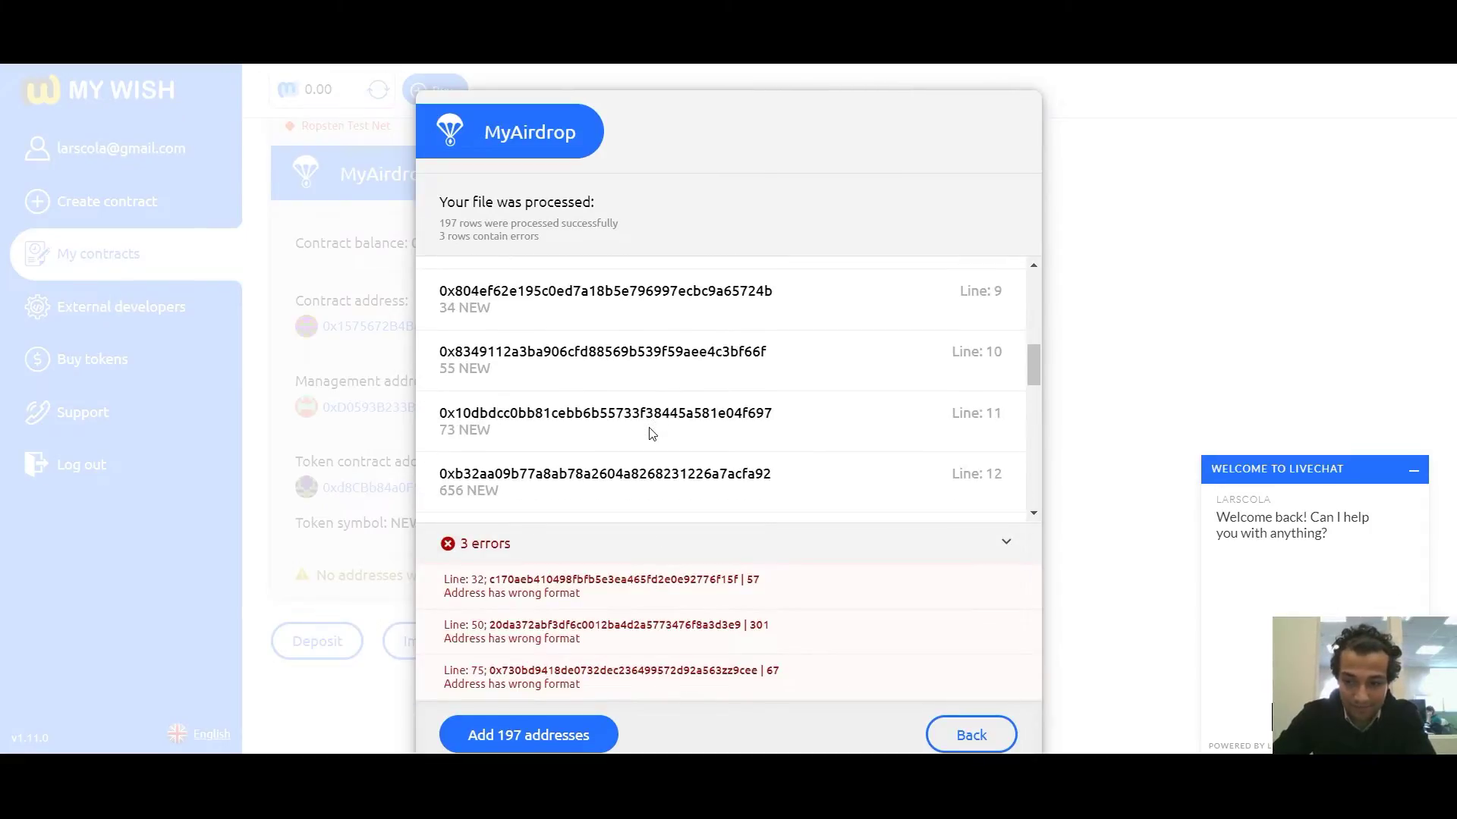
{"action": "left_click", "coordinate": [588, 747]}
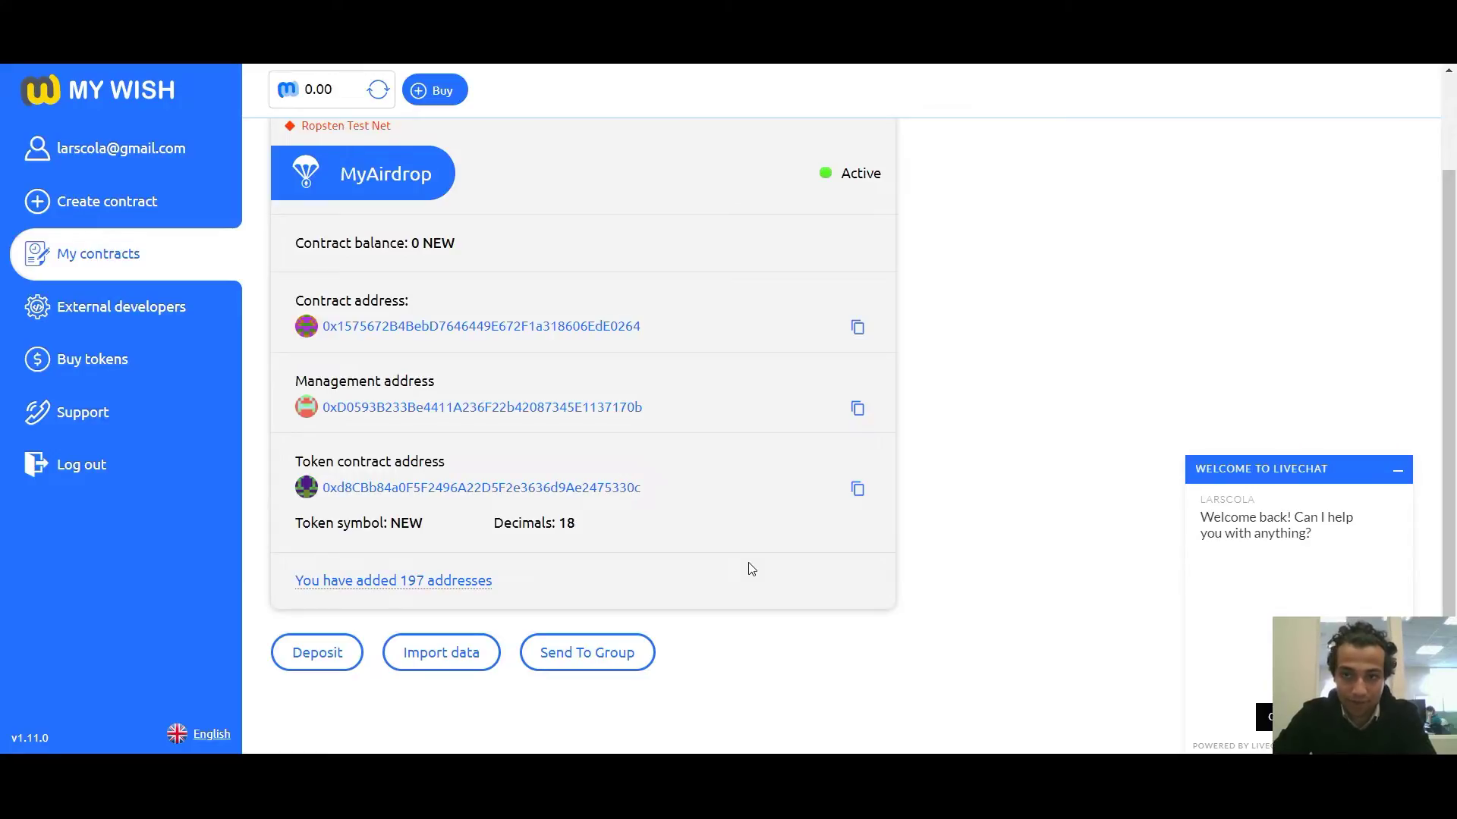
{"action": "left_click", "coordinate": [330, 665]}
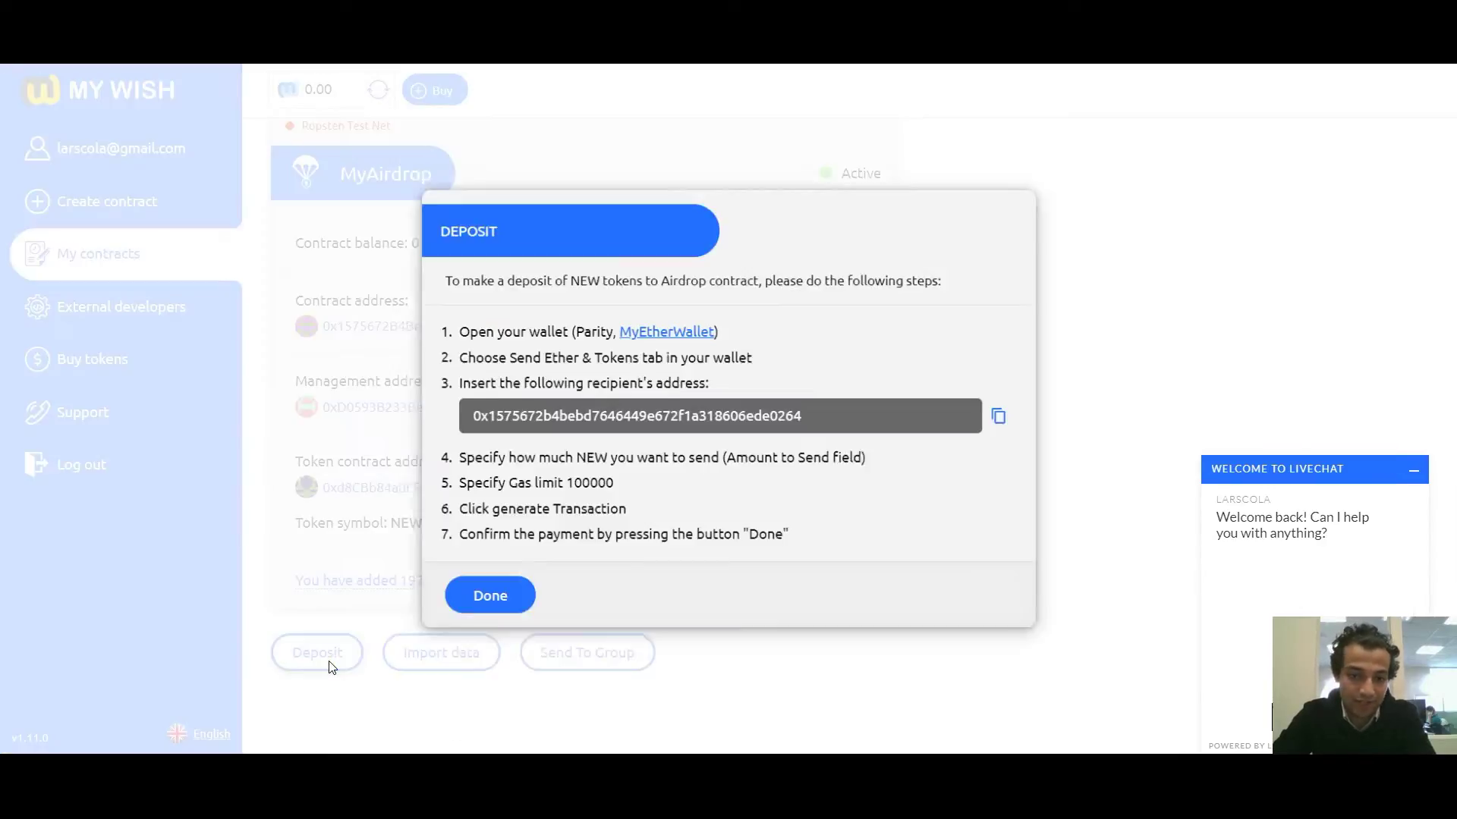
{"action": "double_click", "coordinate": [782, 415]}
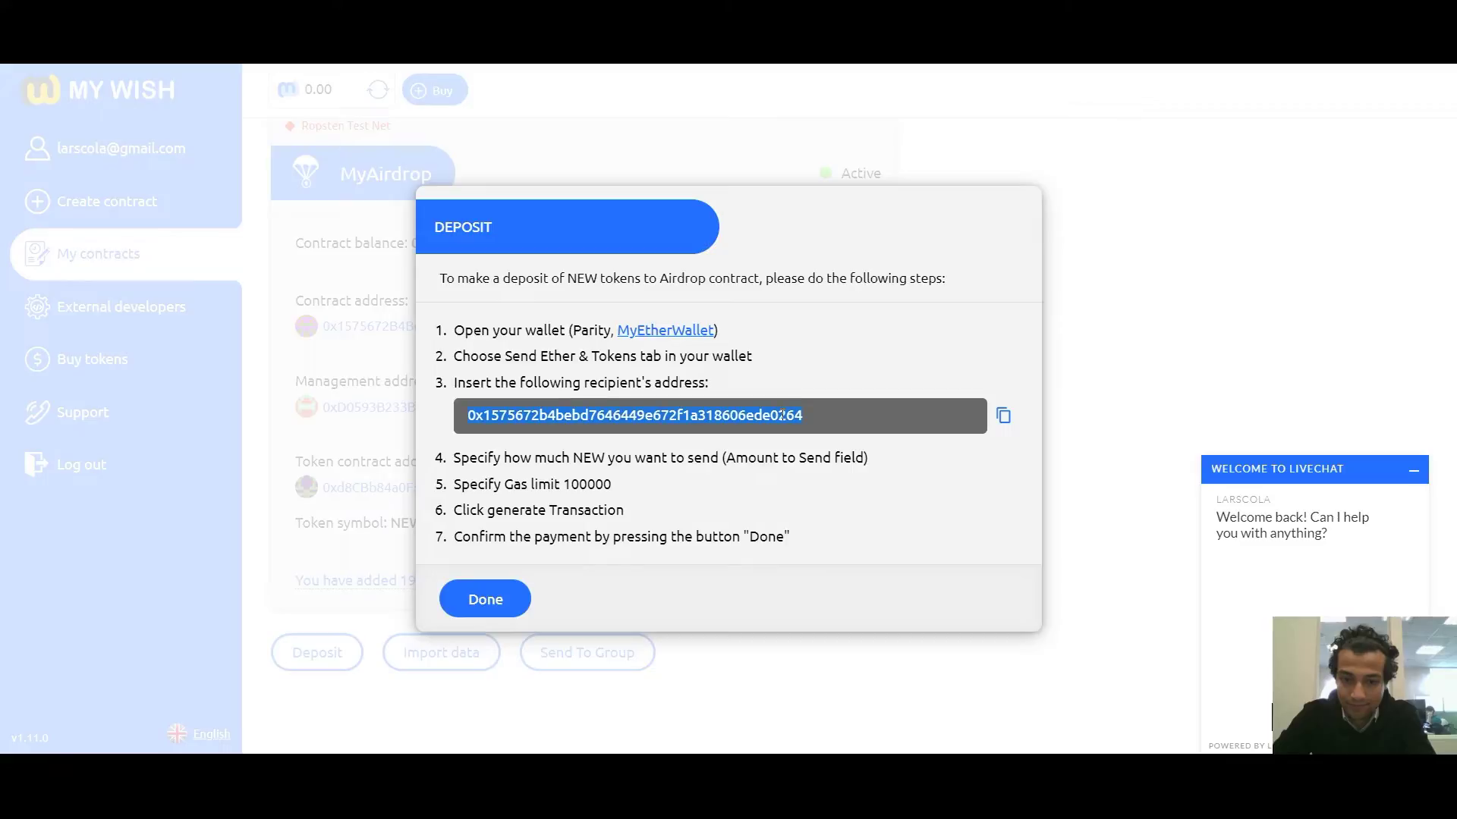
Open the prefilled deposit in MyEtherWallet and connect the wallet through MetaMask.
{"action": "left_click", "coordinate": [684, 334]}
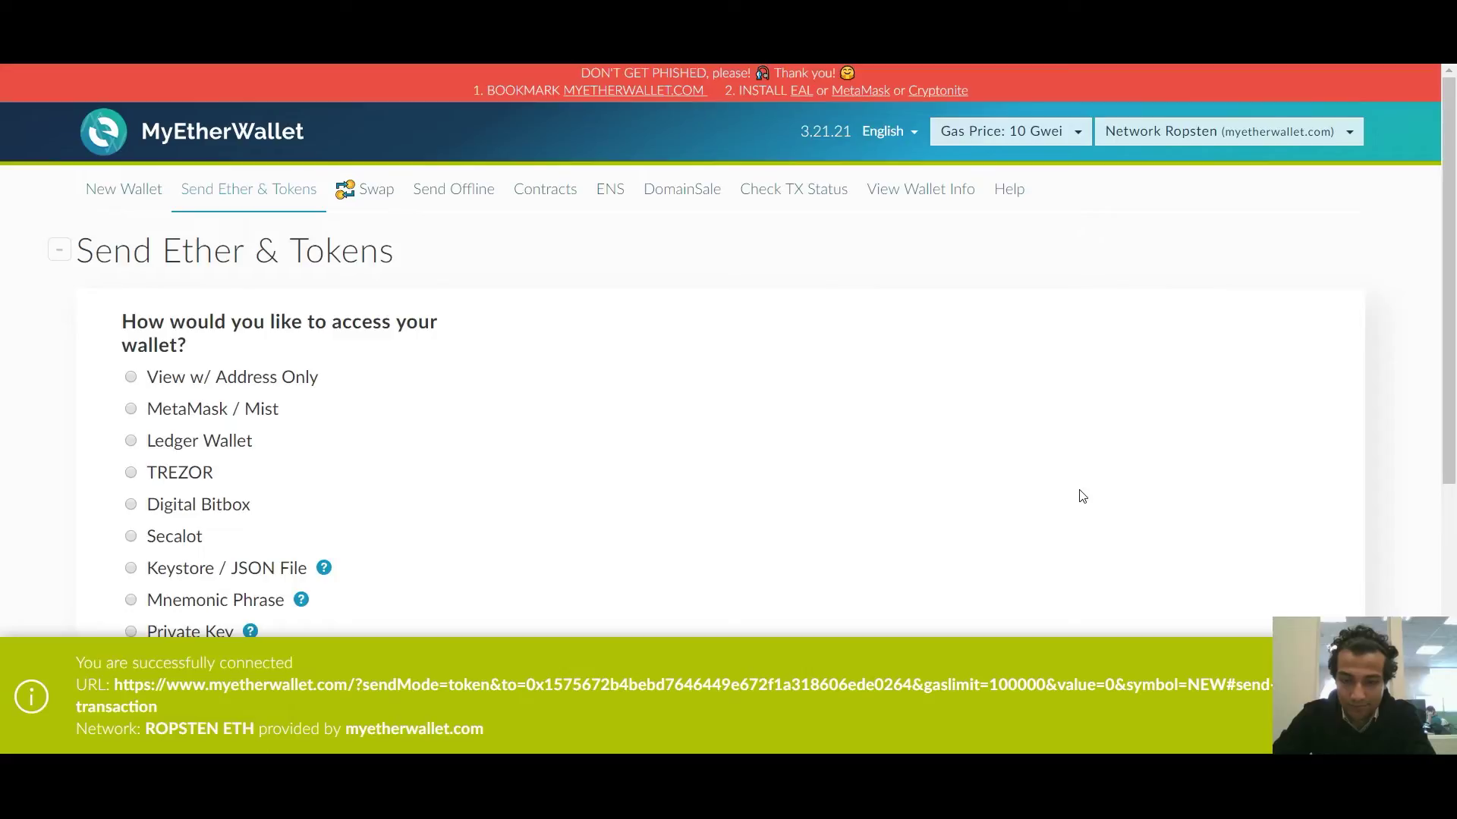
{"action": "left_click", "coordinate": [256, 416]}
{"action": "left_click", "coordinate": [628, 550]}
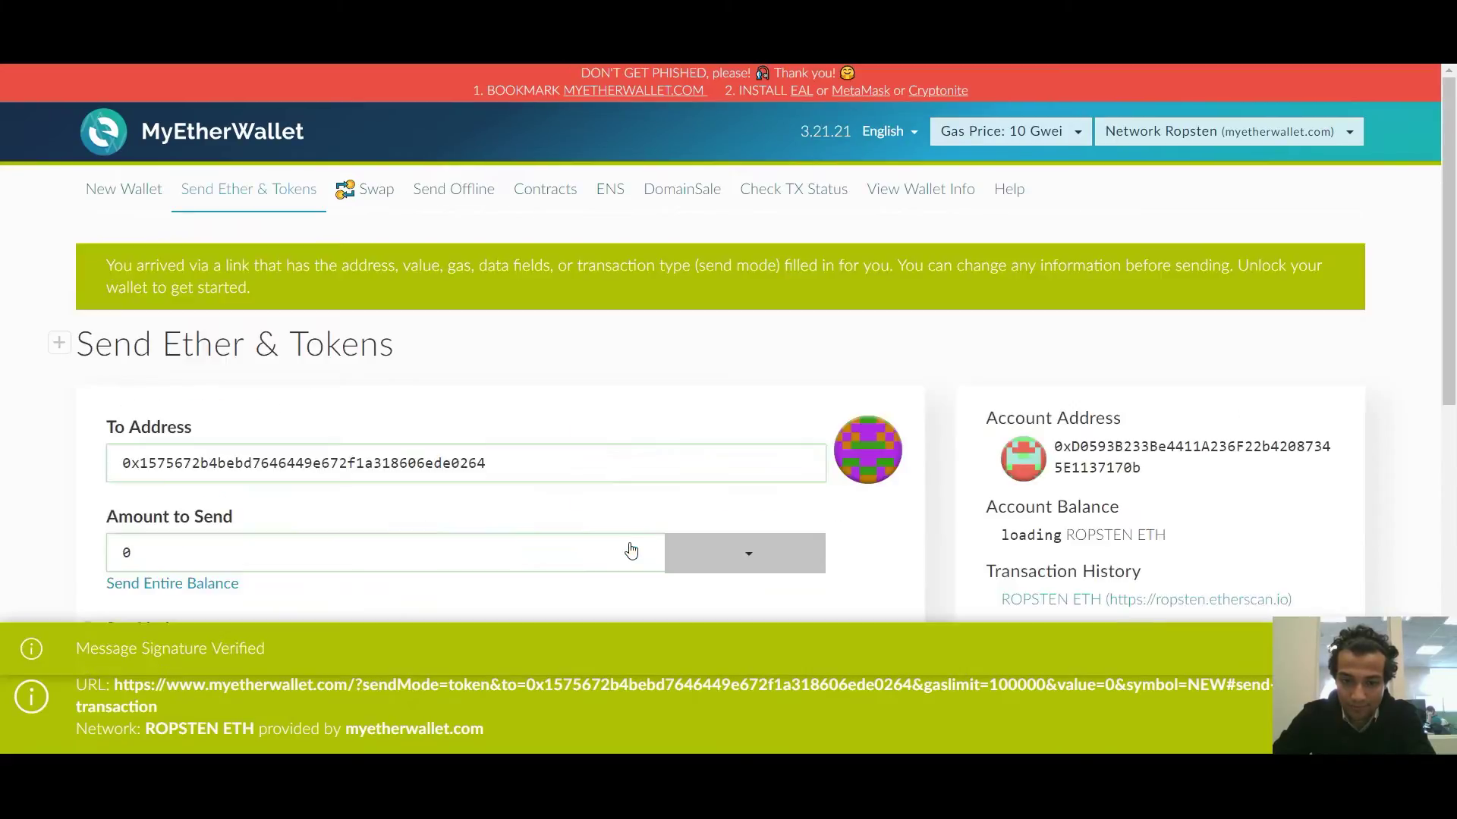
{"action": "scroll", "coordinate": [629, 548], "scroll_direction": "down", "scroll_amount": 3}
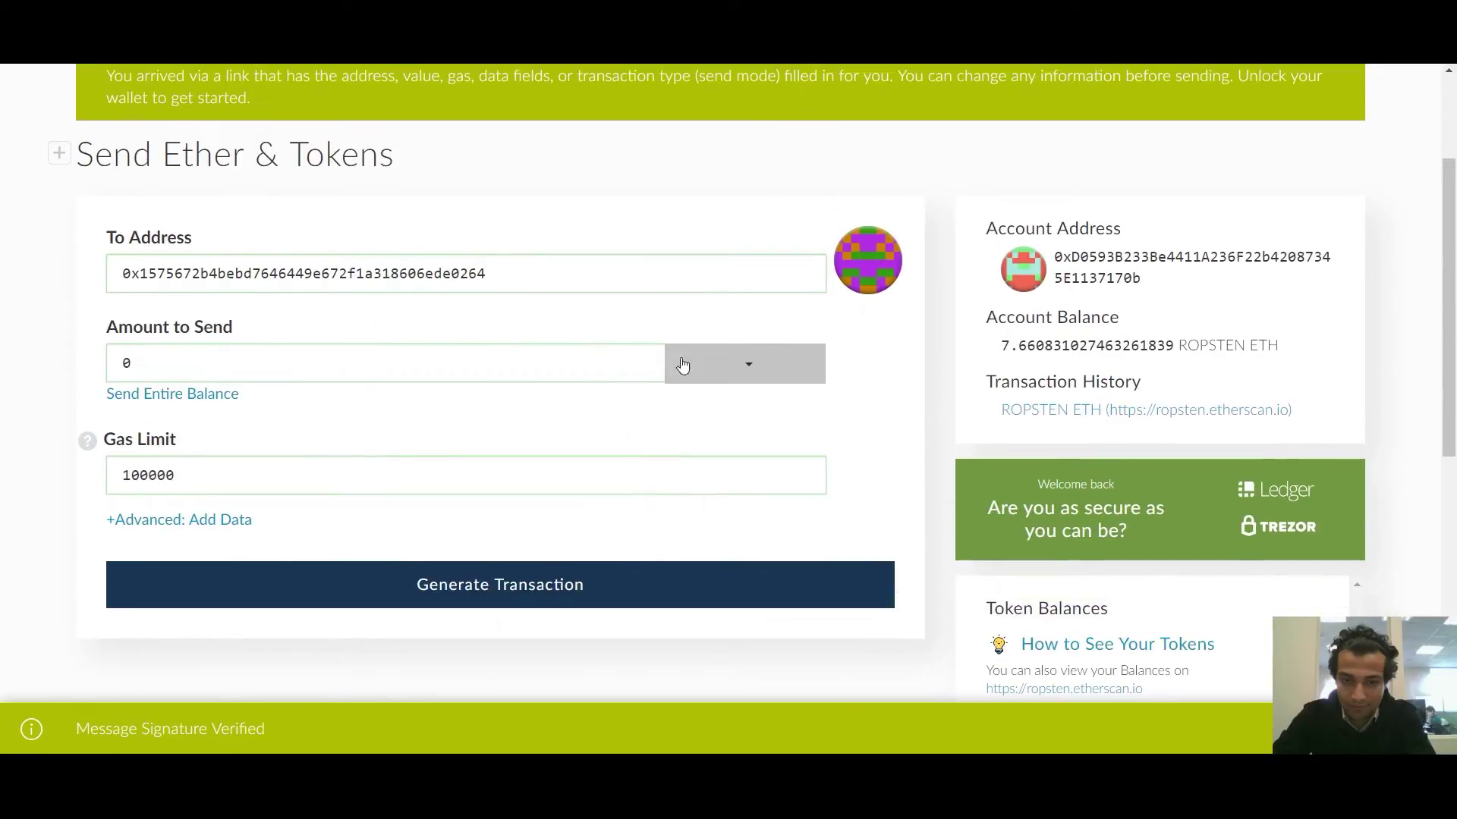
Send 15000 NEW to the airdrop contract with gas limit 100000 and confirm it.
{"action": "left_click", "coordinate": [718, 362]}
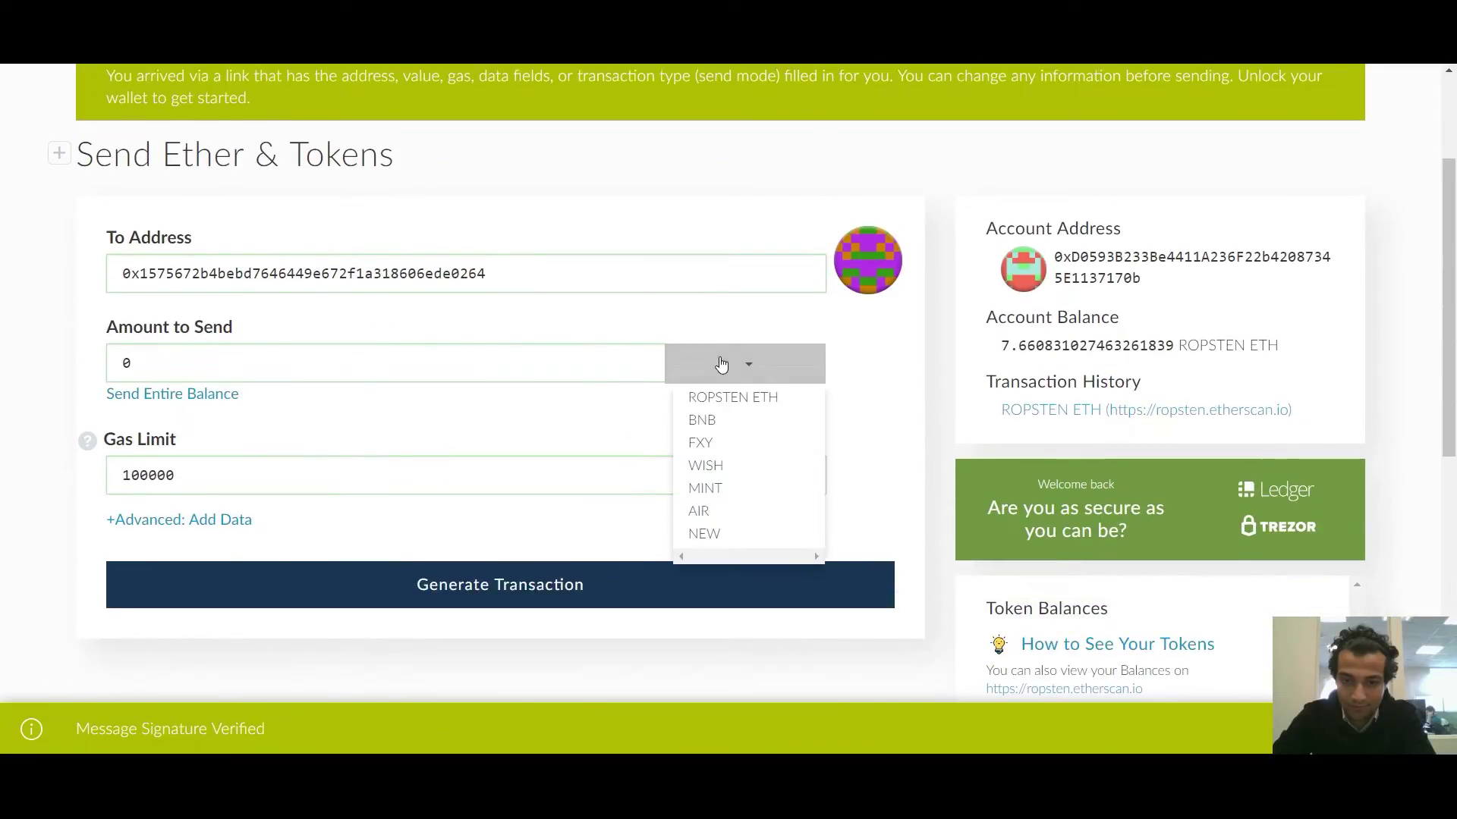
{"action": "left_click", "coordinate": [707, 534]}
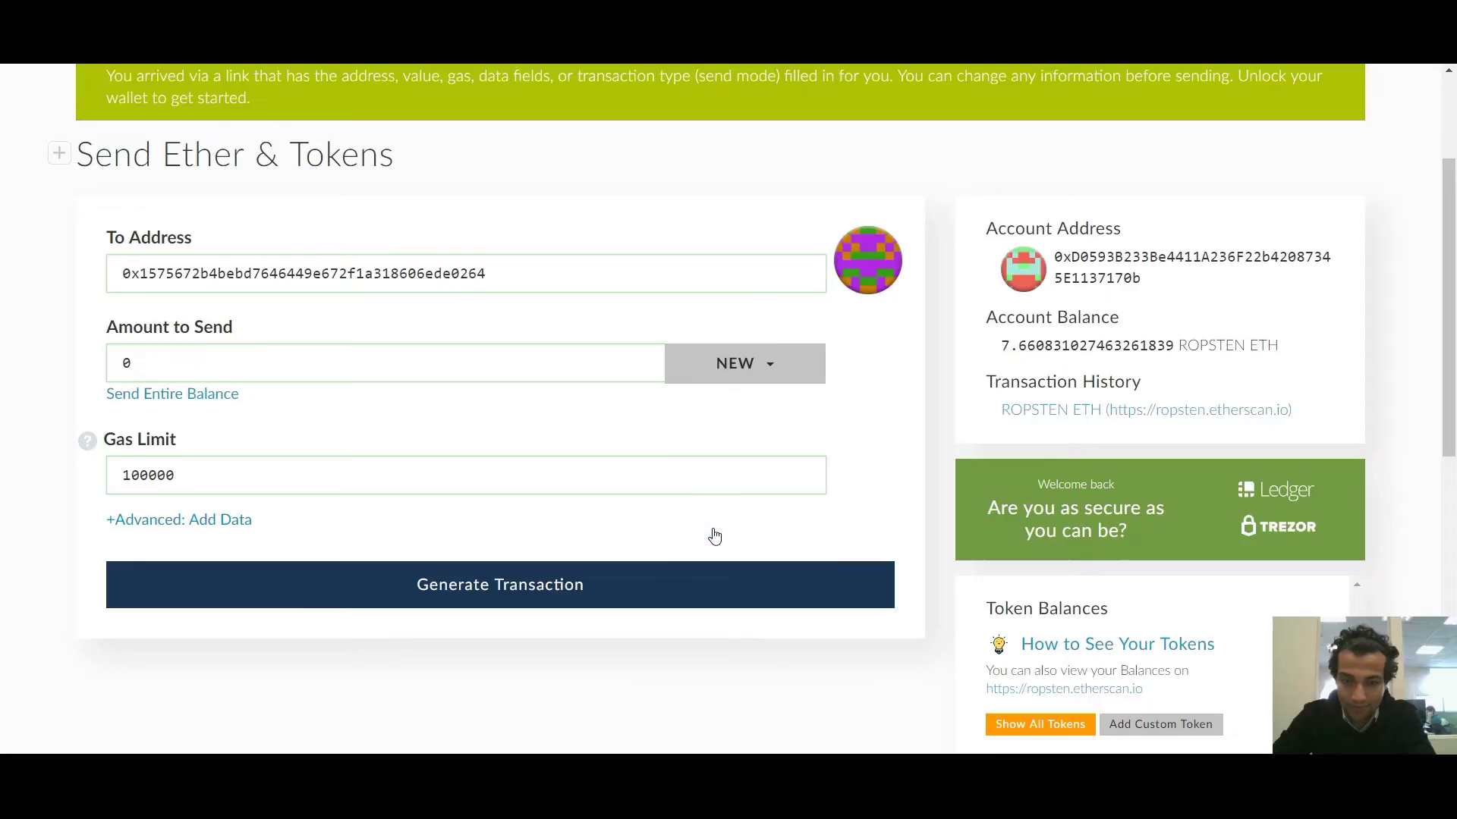
{"action": "double_click", "coordinate": [448, 360]}
{"action": "type", "text": "15000"}
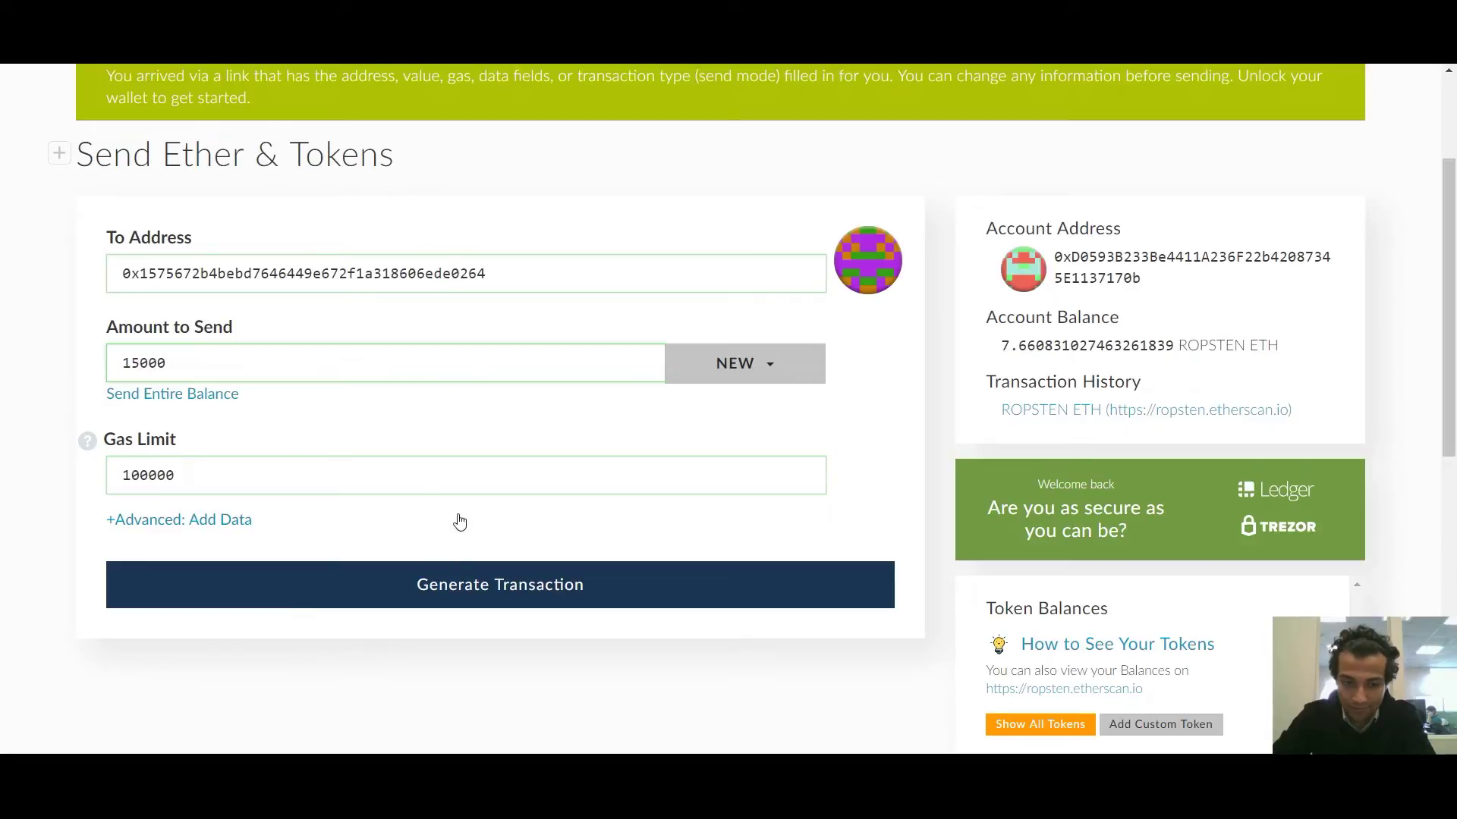
{"action": "left_click", "coordinate": [502, 595]}
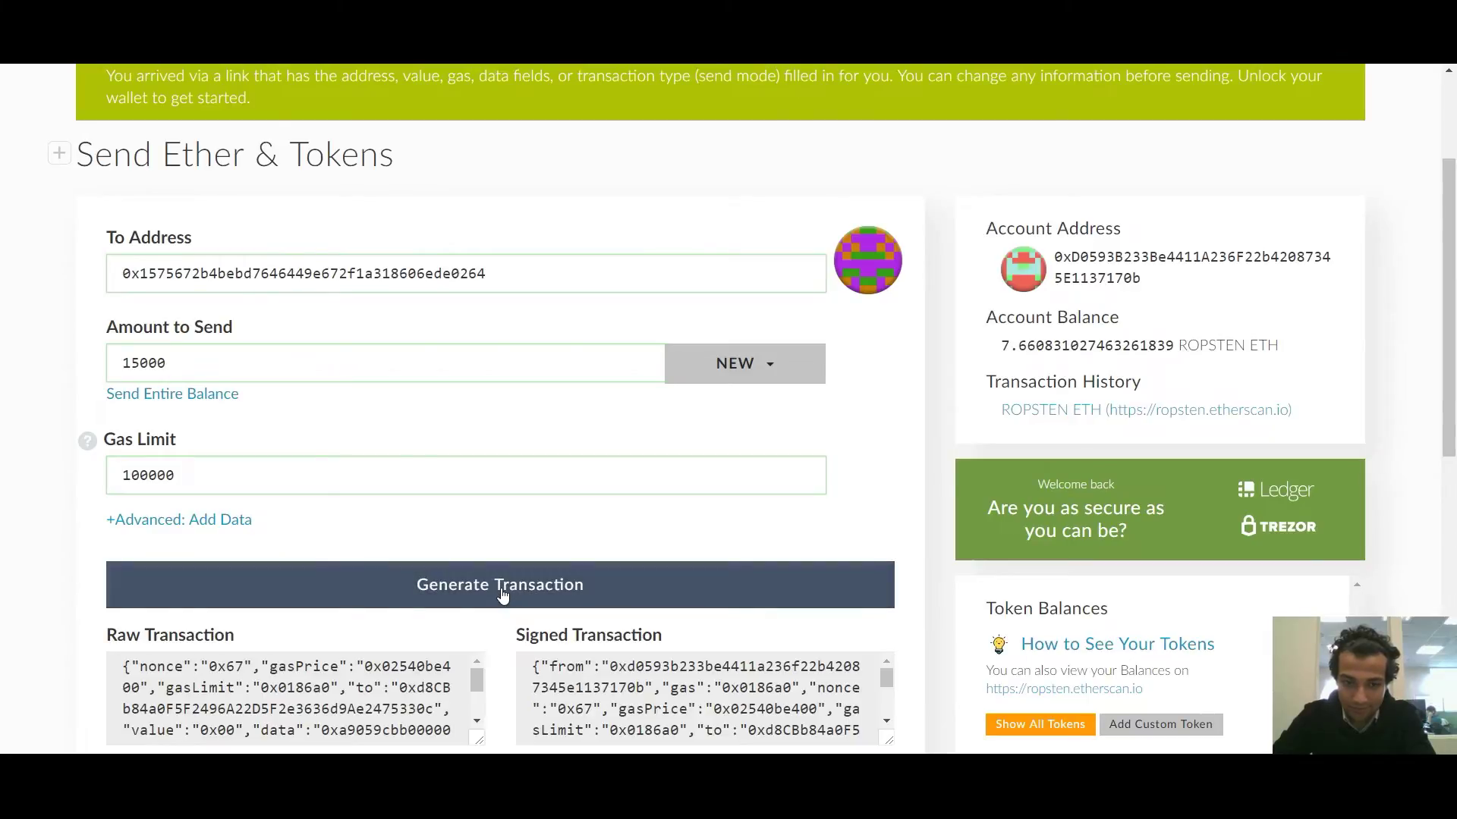
{"action": "scroll", "coordinate": [502, 595], "scroll_direction": "down", "scroll_amount": 3}
{"action": "left_click", "coordinate": [519, 608]}
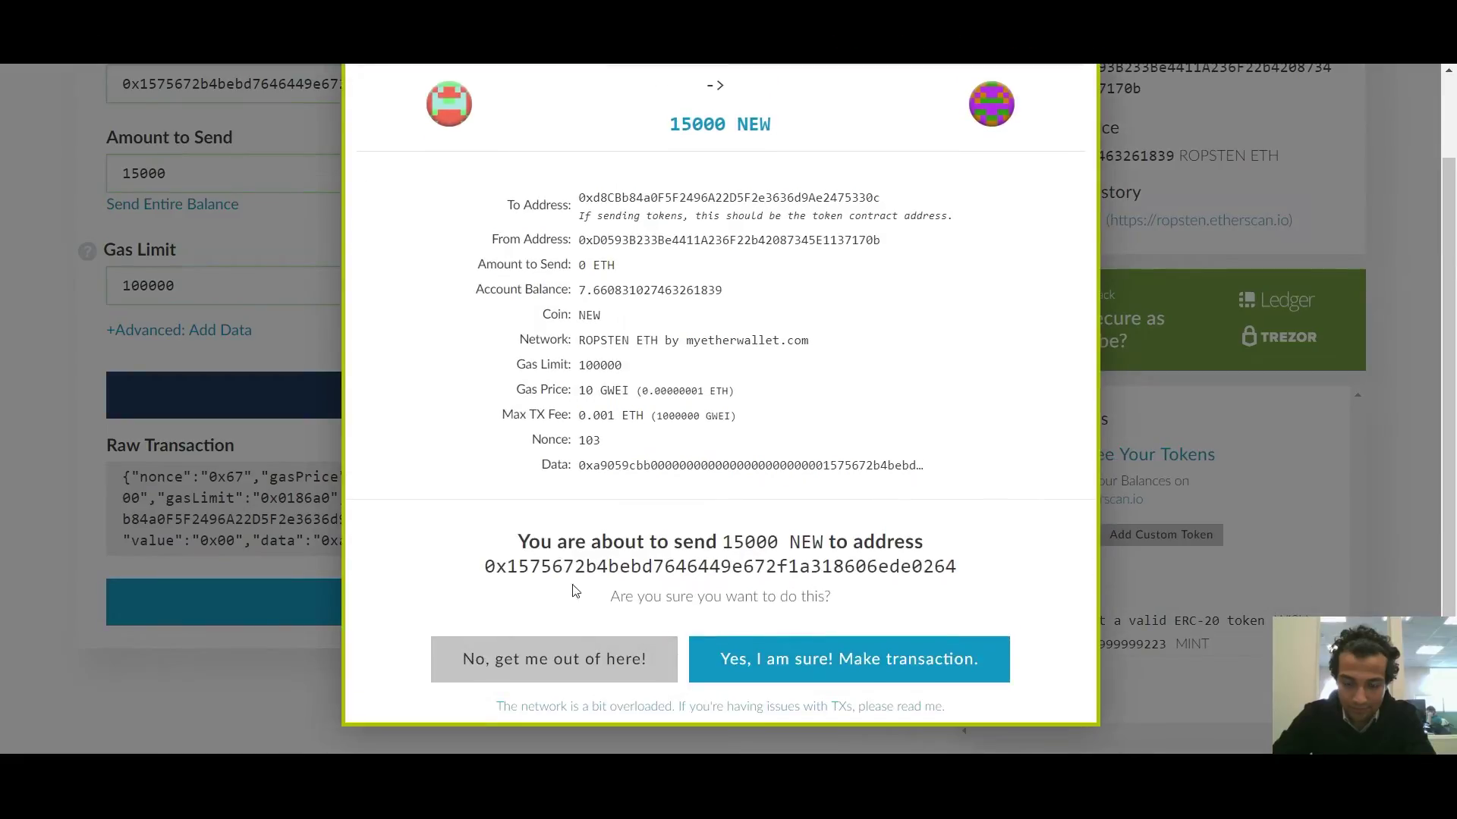
{"action": "left_click", "coordinate": [764, 660]}
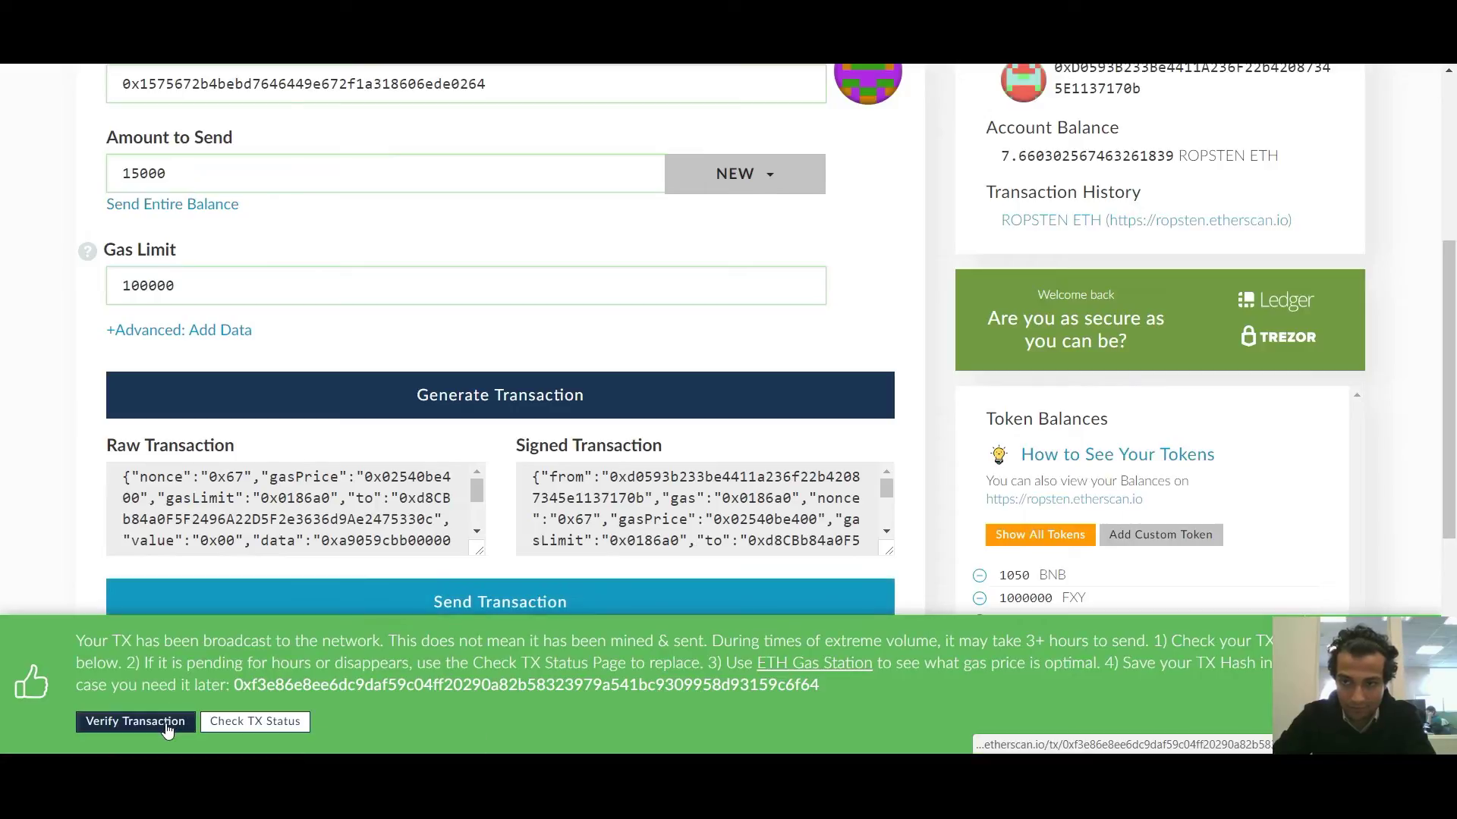
Check on Etherscan that the 15,000 NEW transfer succeeded, then close the deposit instructions.
{"action": "left_click", "coordinate": [135, 721]}
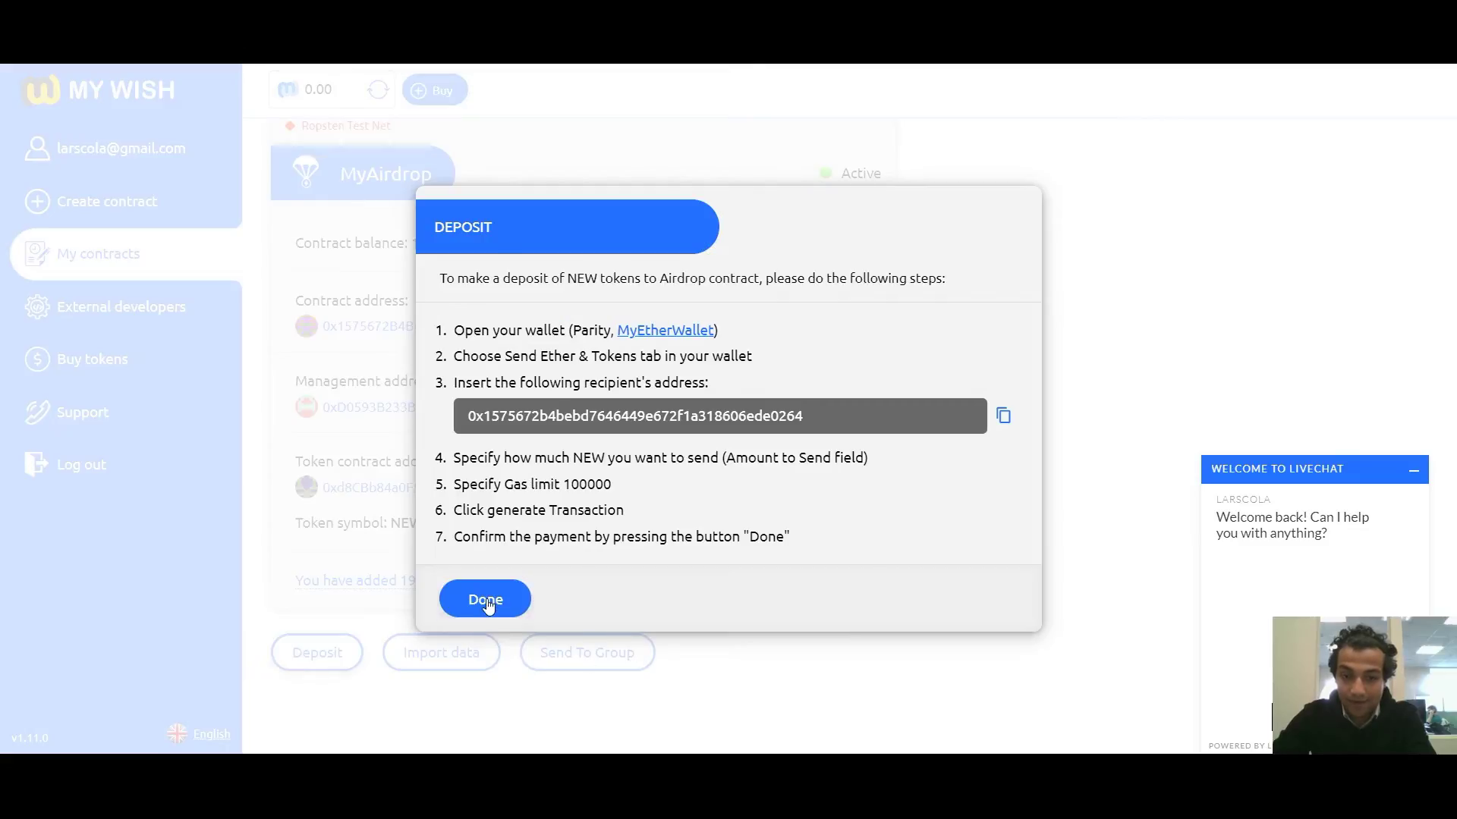
{"action": "left_click", "coordinate": [486, 603]}
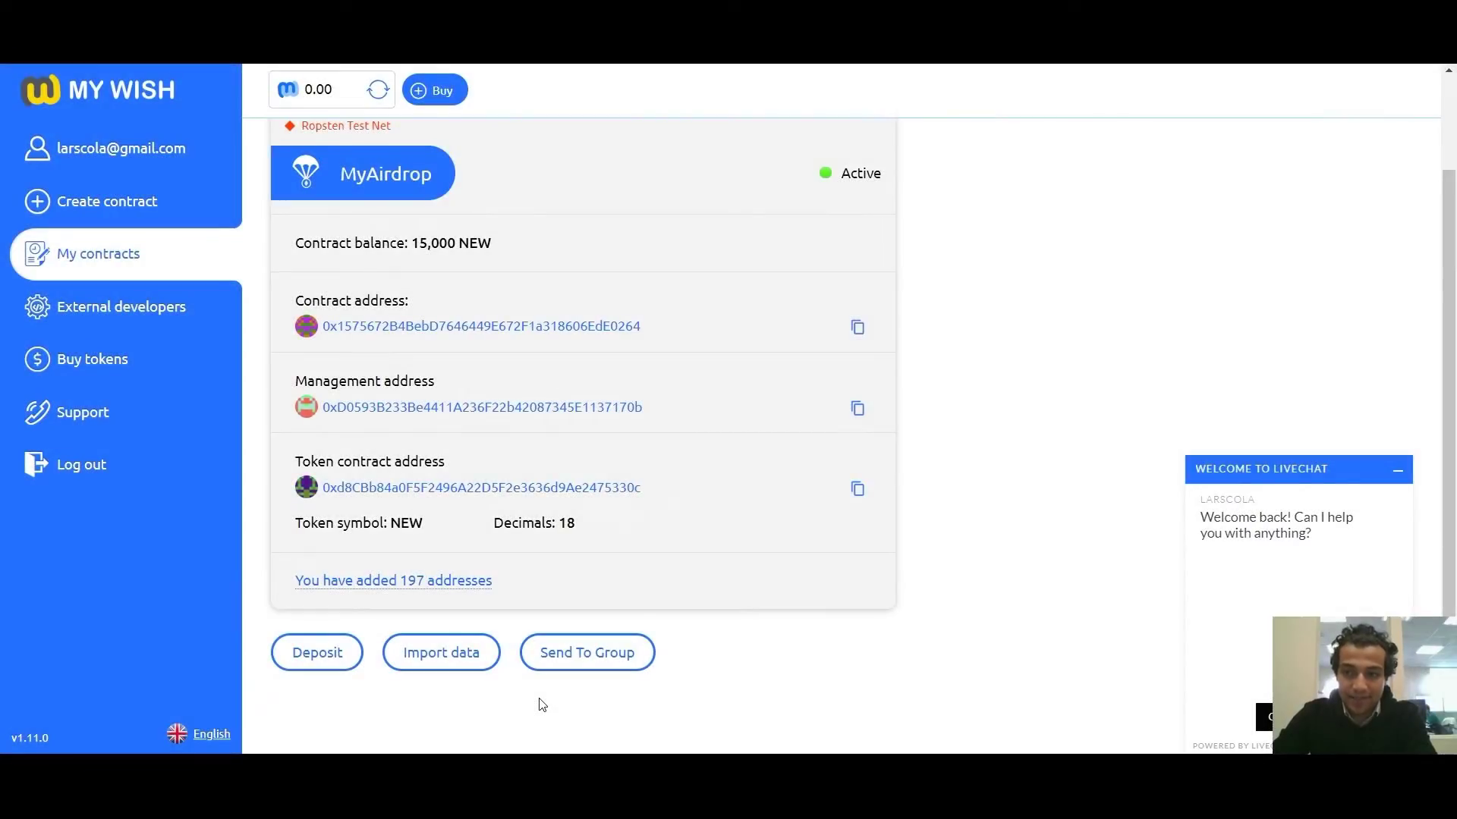
Send tokens to the first group, addresses #1–100, leaving 5,748 NEW in the contract.
{"action": "left_click", "coordinate": [551, 656]}
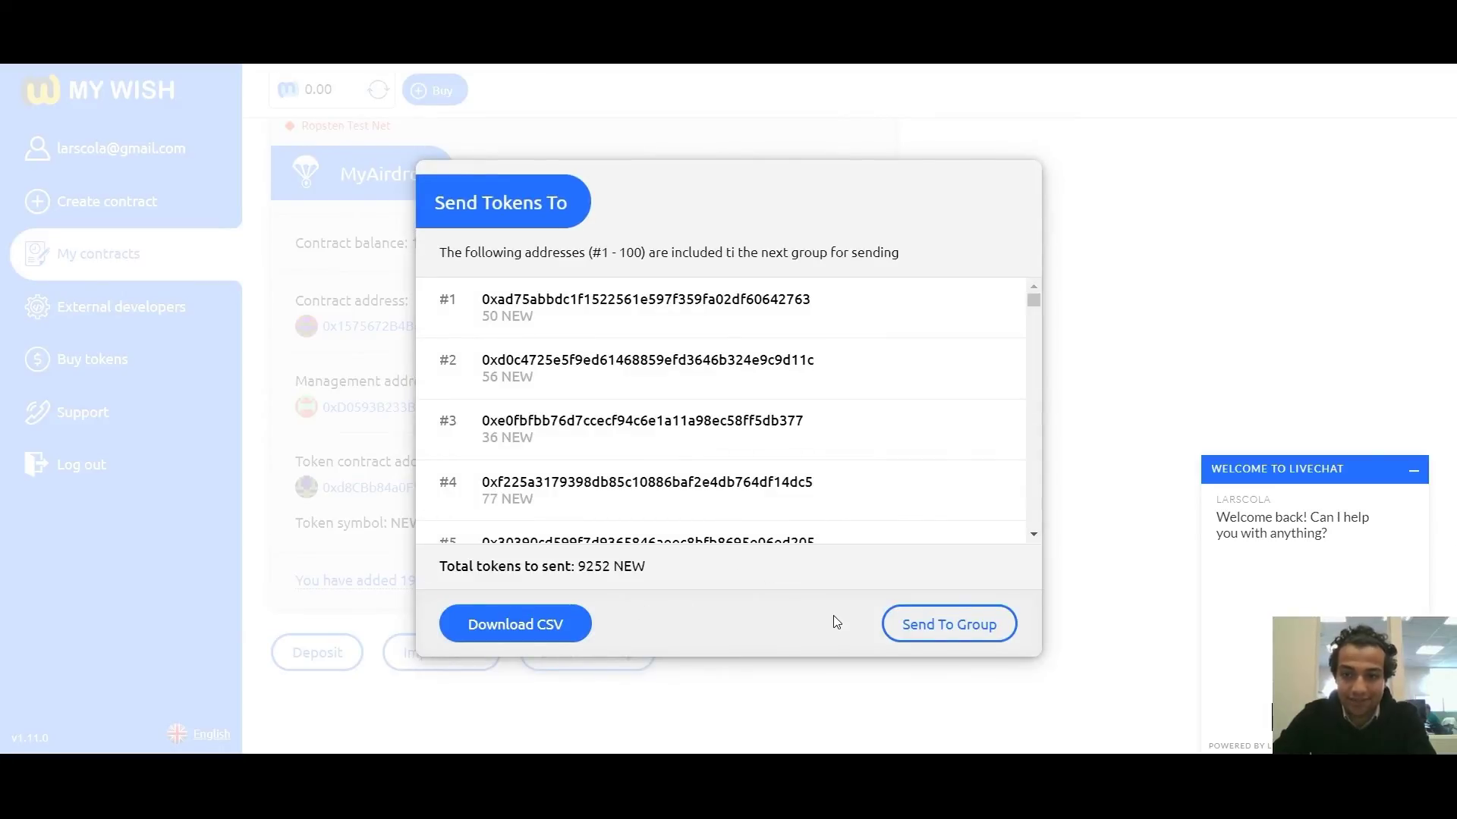
{"action": "left_click", "coordinate": [915, 622]}
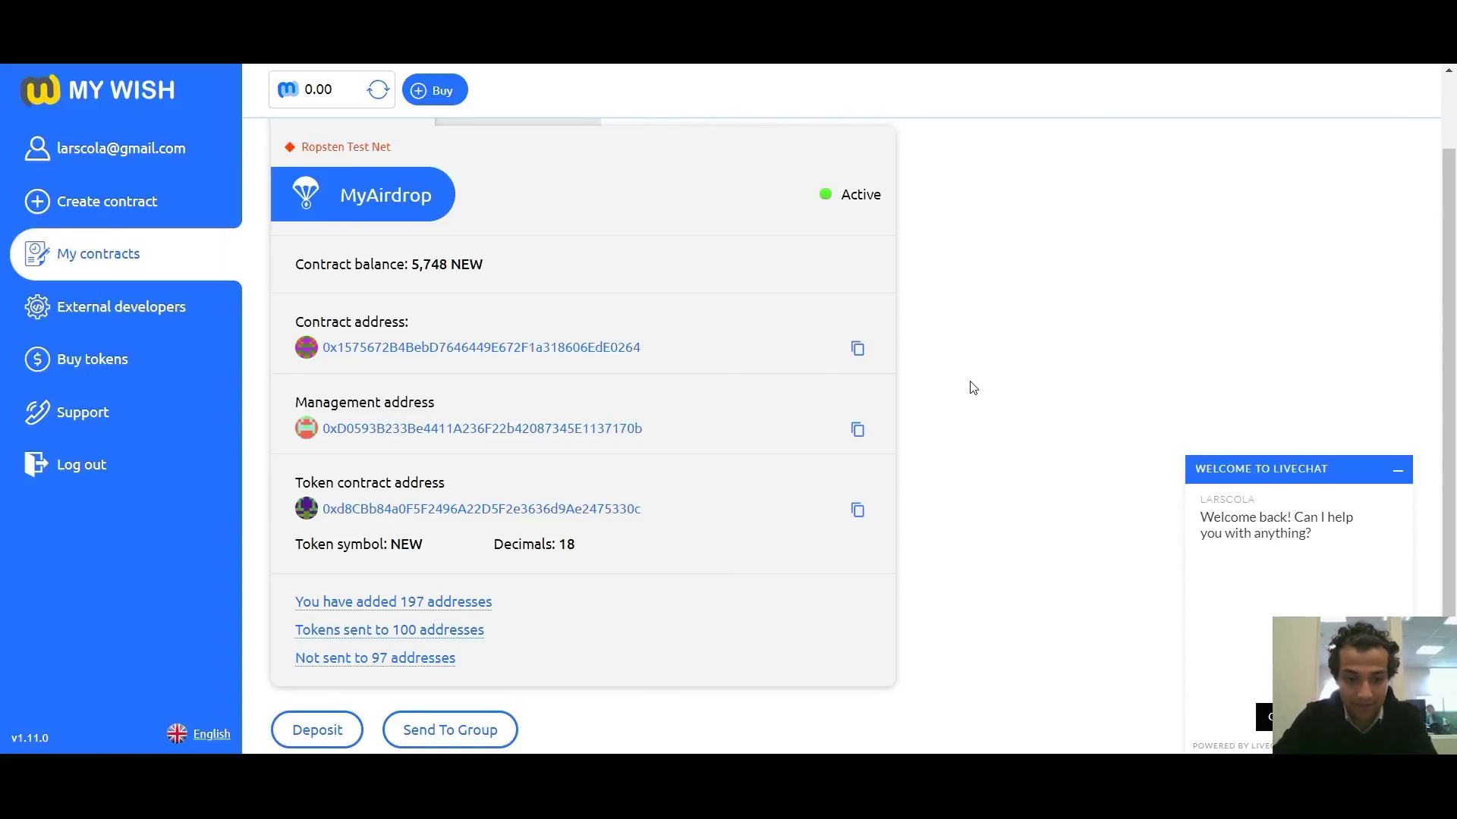
Send tokens to the remaining group, addresses #101–197, totalling 5335 NEW.
{"action": "left_click", "coordinate": [488, 746]}
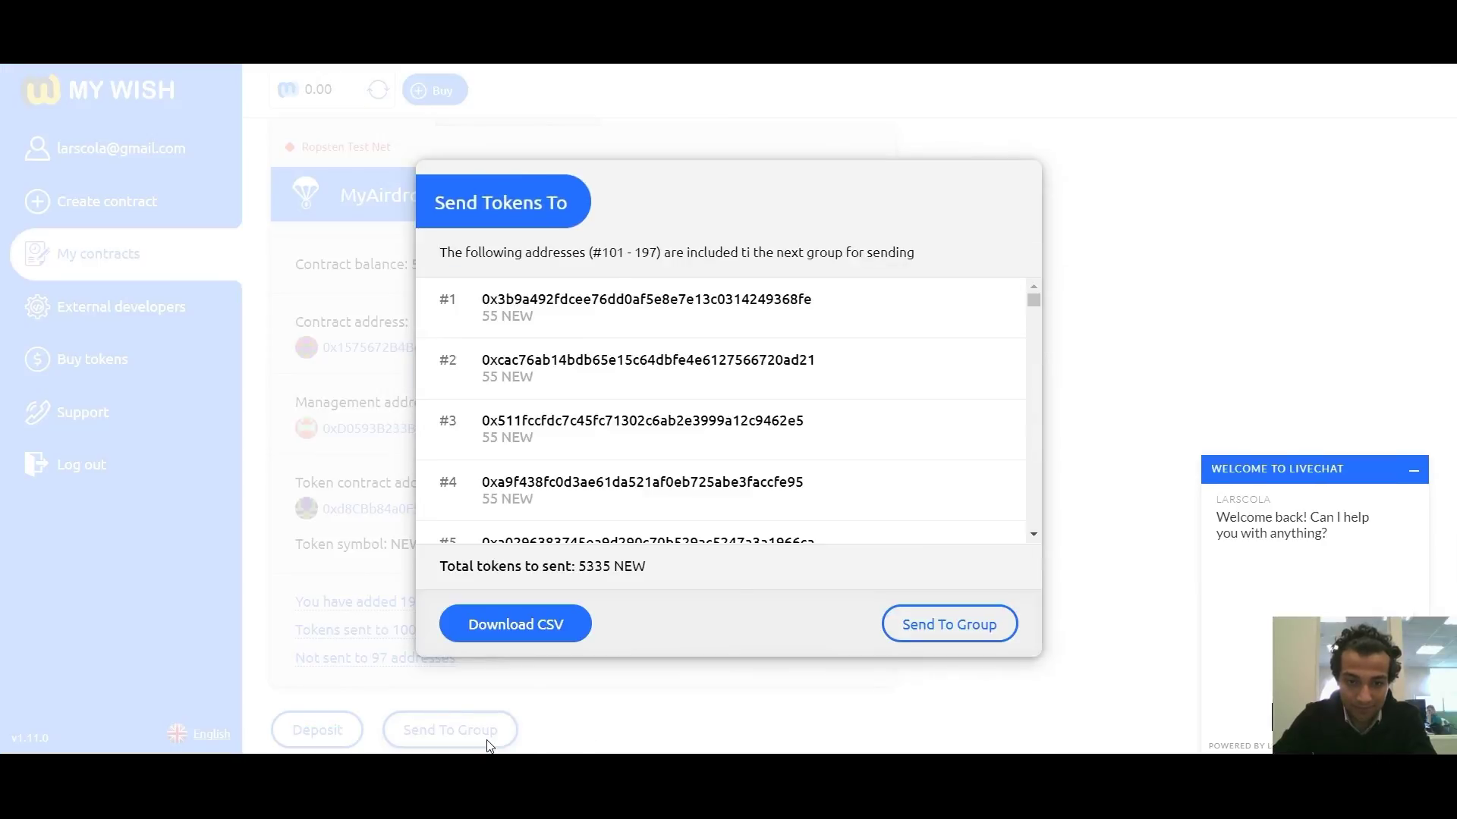
{"action": "left_click", "coordinate": [958, 630]}
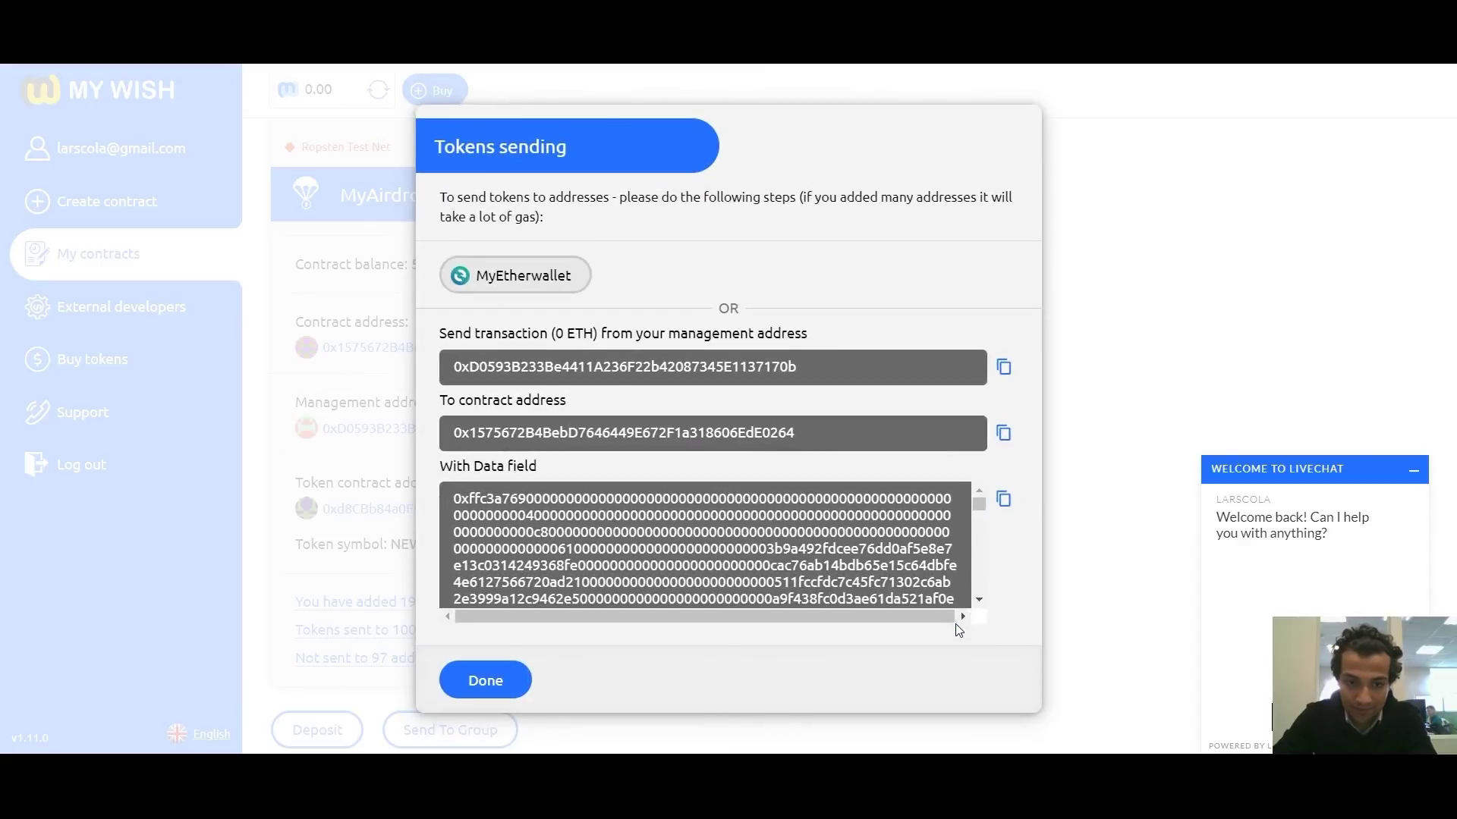